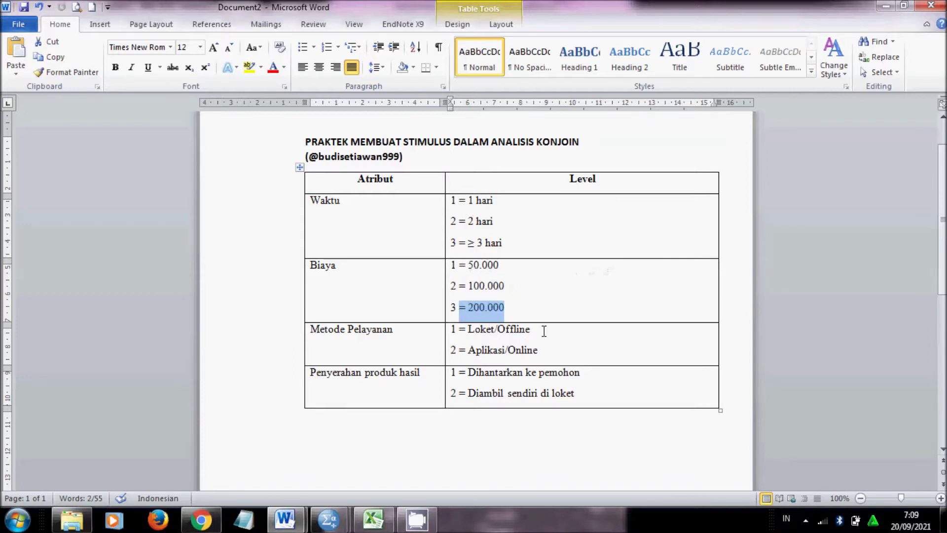
Step: Review the levels of the Metode Pelayanan and Penyerahan produk hasil attributes in the table
left_click_drag(540, 331, 477, 326)
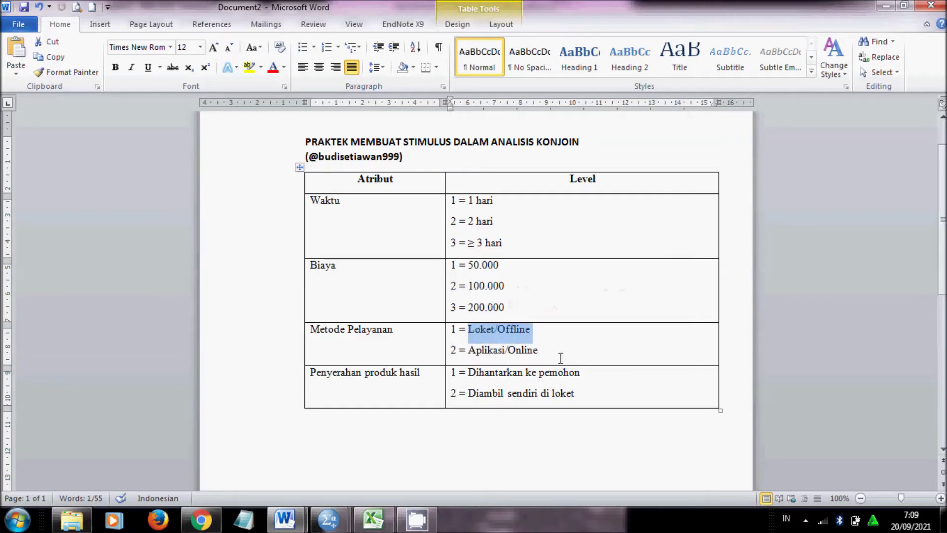
left_click_drag(545, 355, 483, 352)
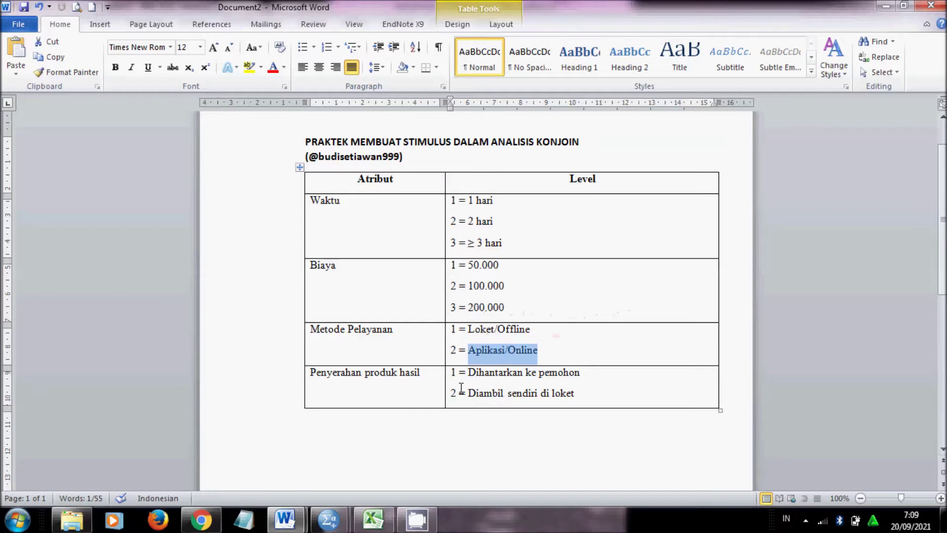
left_click_drag(584, 375, 513, 369)
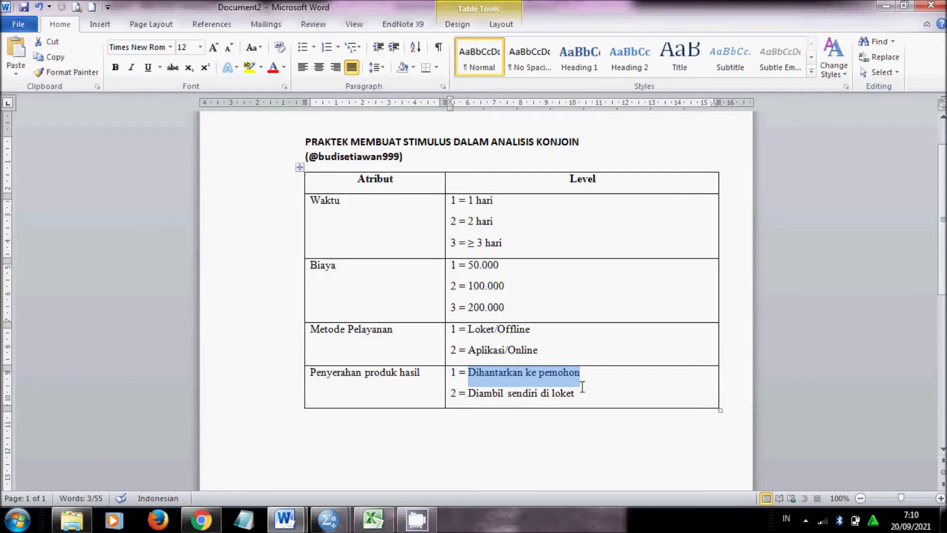
left_click_drag(587, 394, 488, 388)
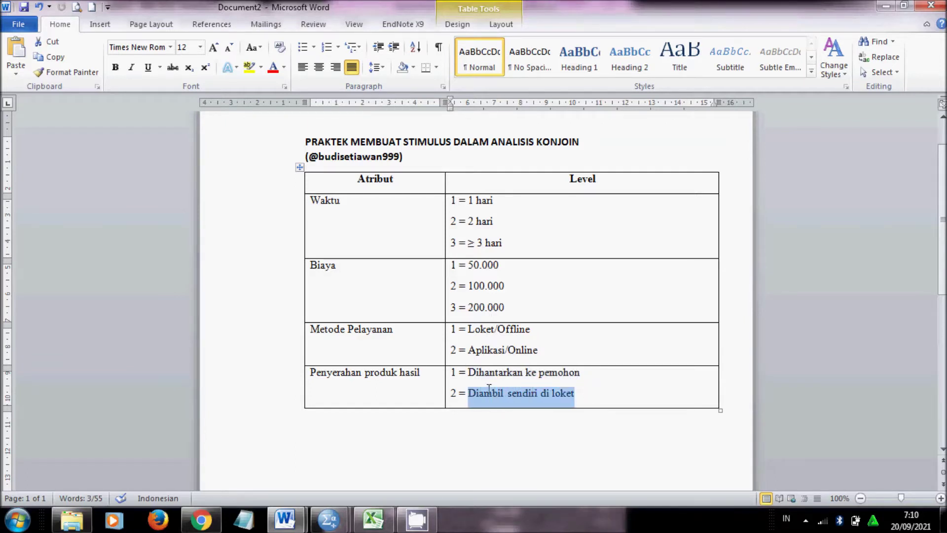
left_click(643, 274)
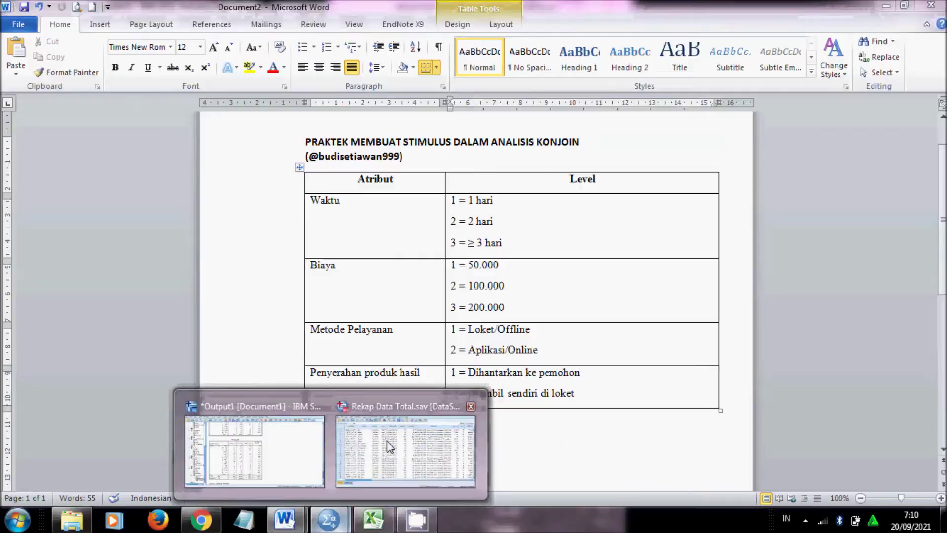
Step: Switch to the Rekap Data Total.sav dataset in SPSS and open the Generate Orthogonal Design dialog
left_click(388, 447)
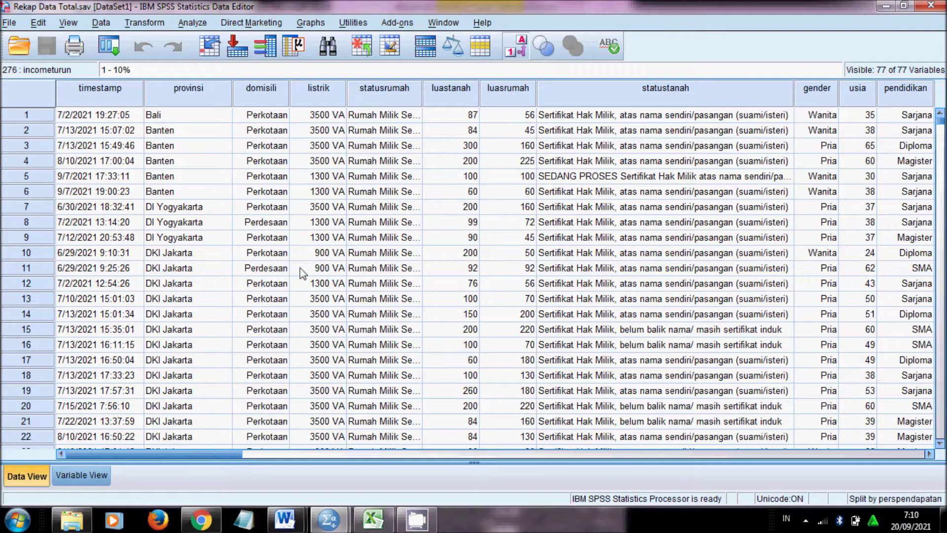
left_click(101, 22)
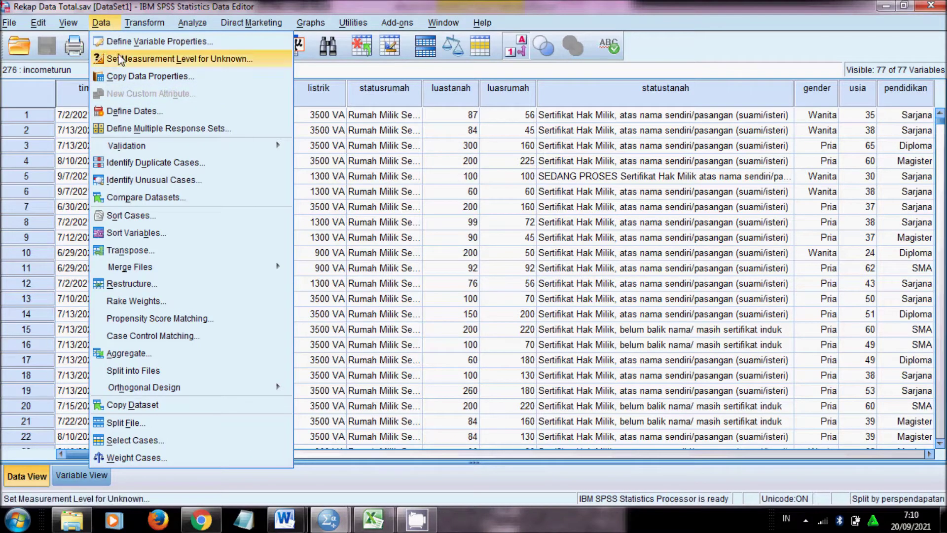
mouse_move(221, 391)
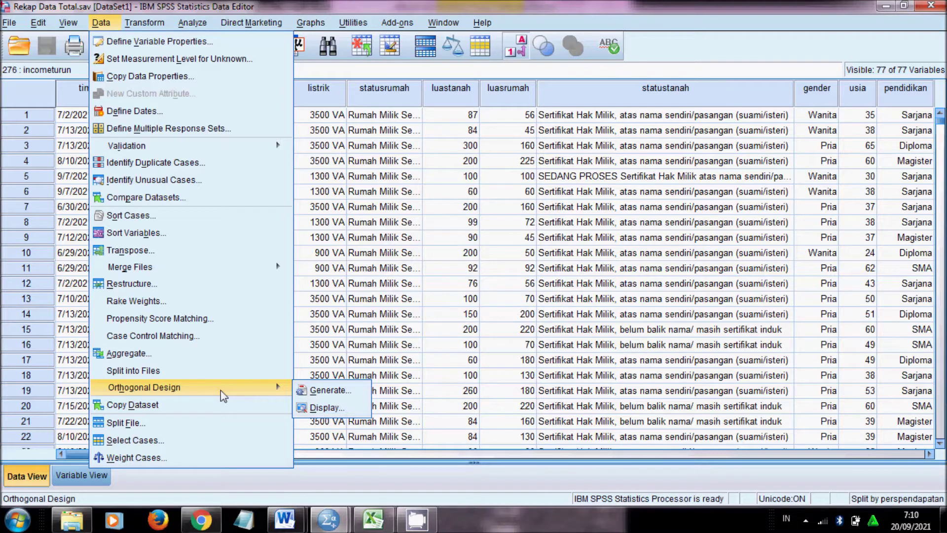
mouse_move(348, 22)
left_click(344, 6)
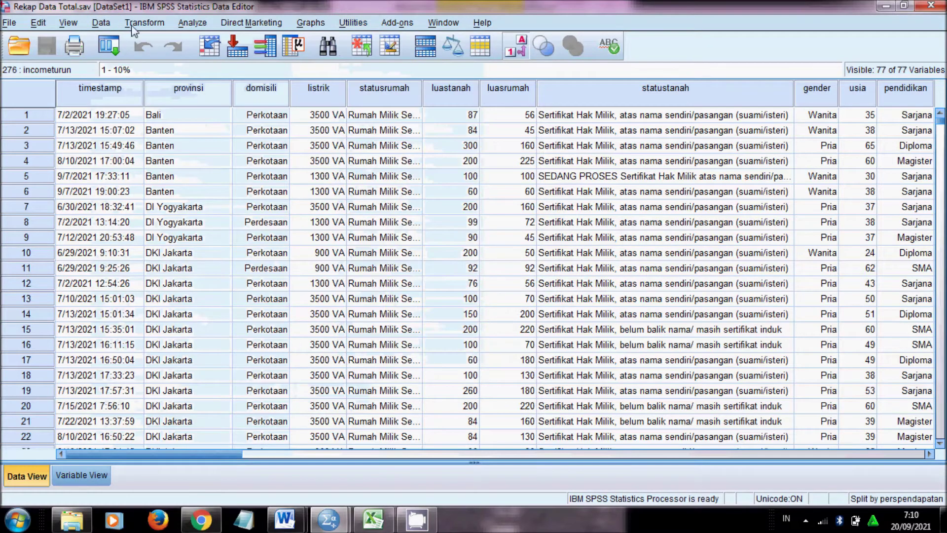
left_click(105, 23)
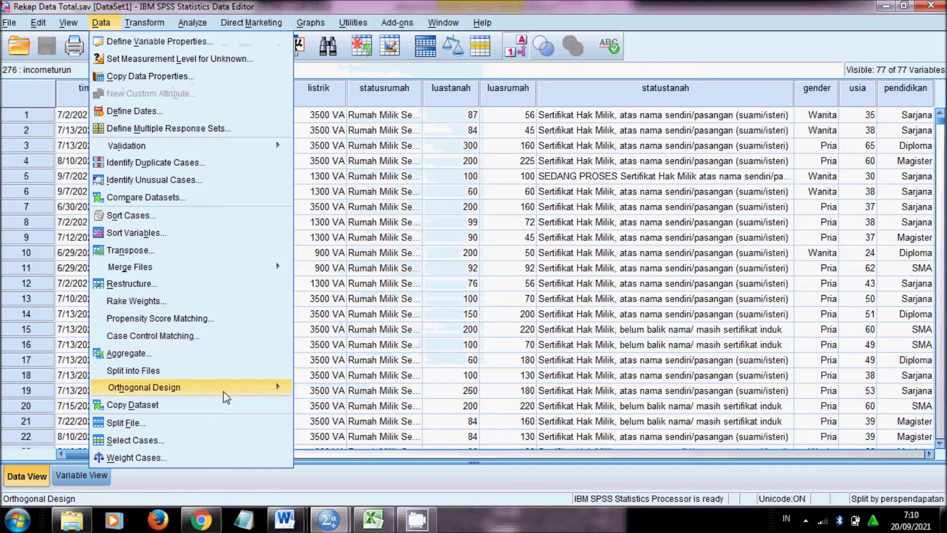
mouse_move(226, 396)
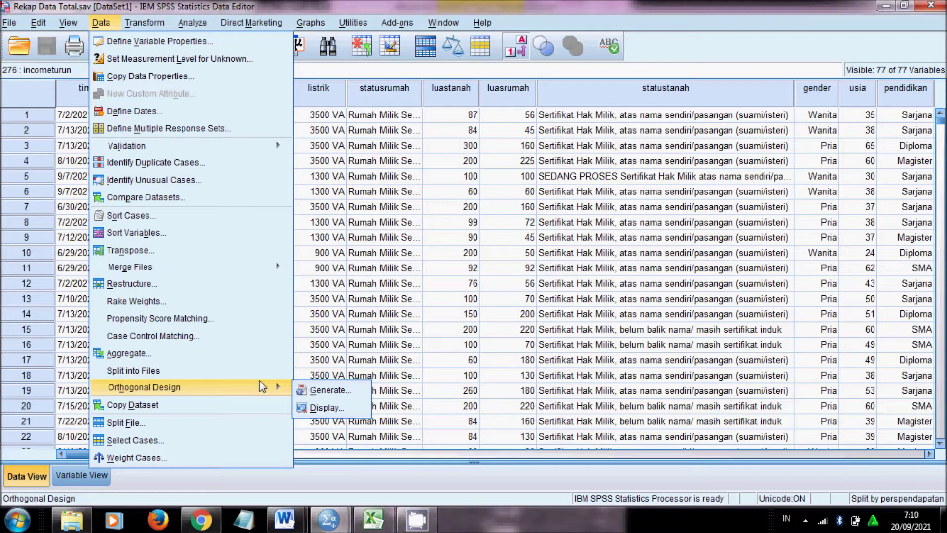
left_click(350, 389)
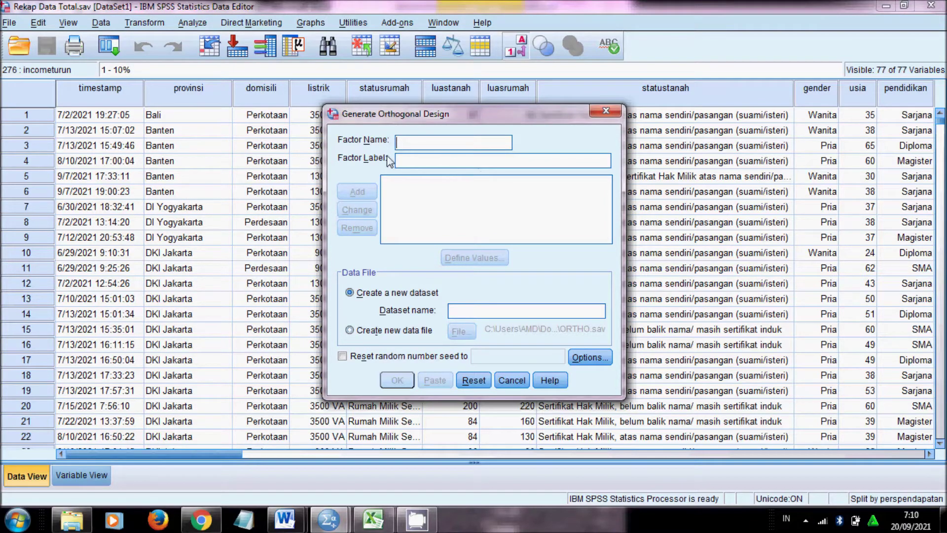
Step: Check the attribute table in Word and add the factor waktu labelled "Waktu Penyelesaian Pelayanan" to the orthogonal design in SPSS
mouse_move(285, 519)
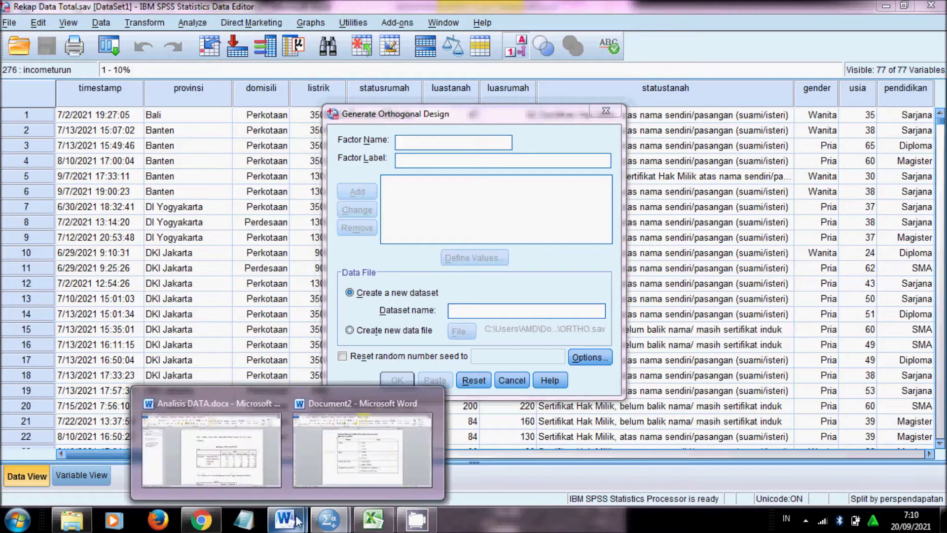
left_click(345, 464)
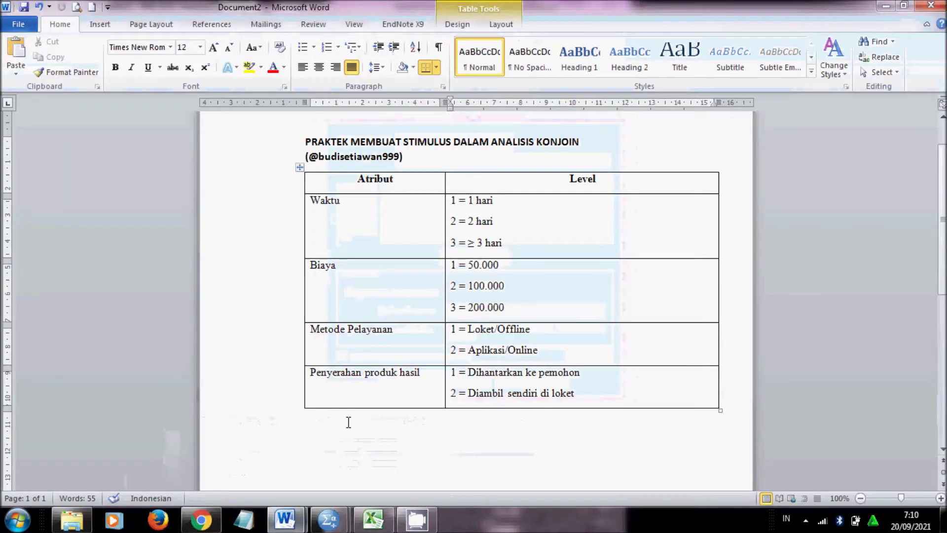
mouse_move(346, 521)
left_click(407, 444)
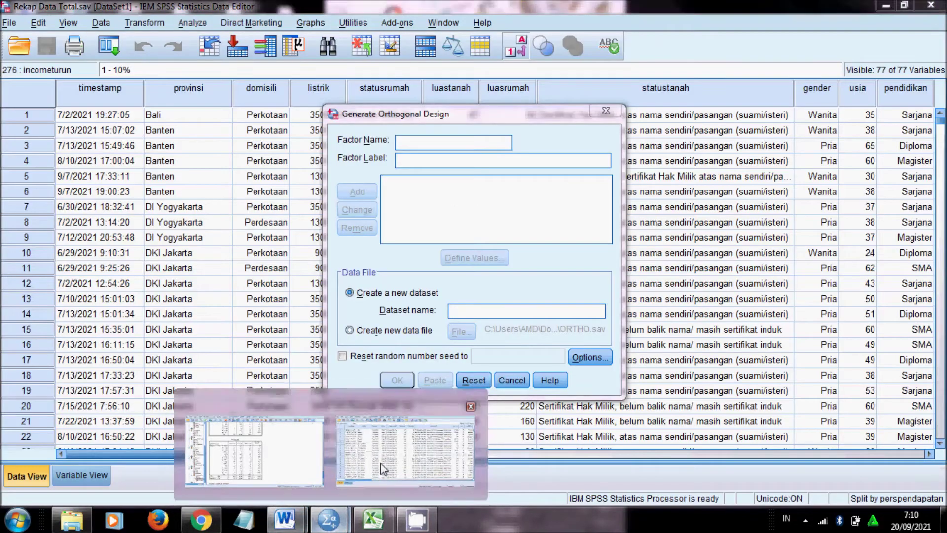
type("waktu")
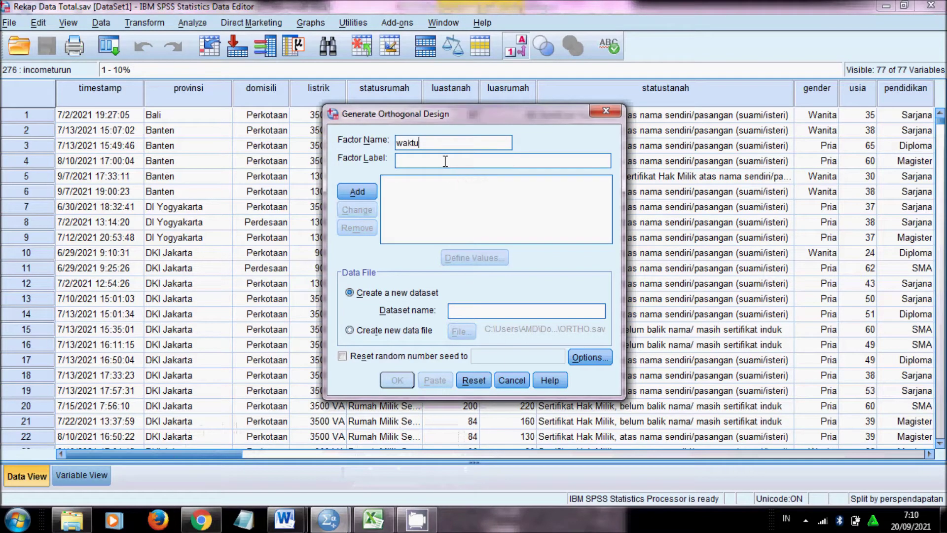
left_click(445, 161)
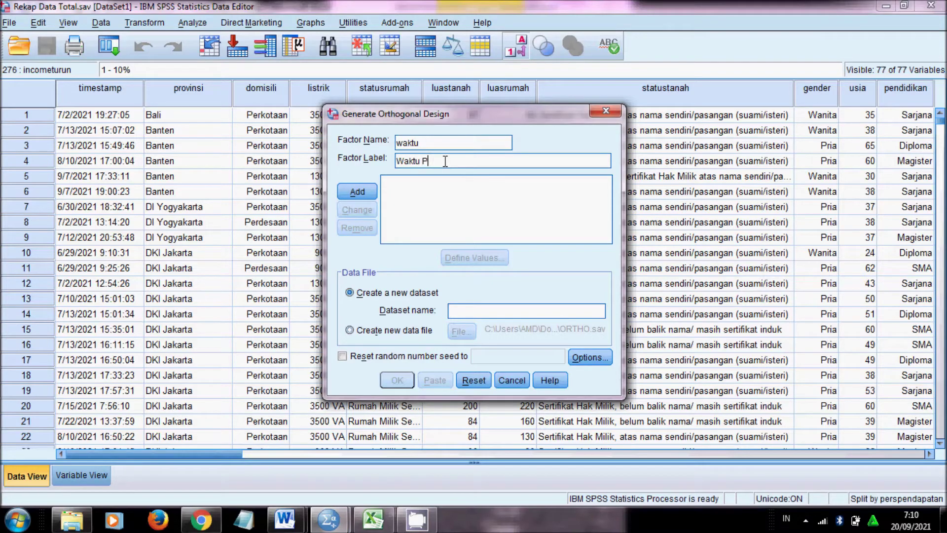
type("Waktu Penyelesaian Pelayanan")
left_click(371, 192)
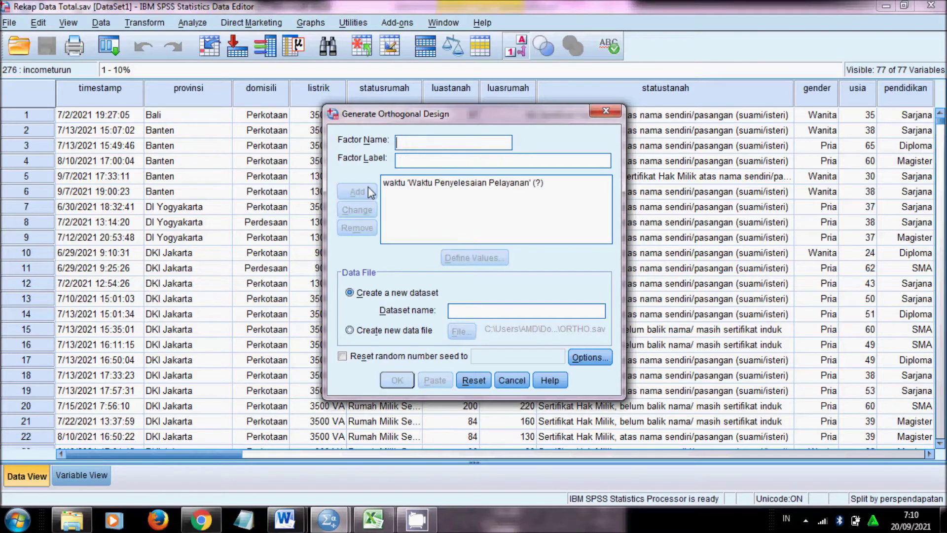
Step: Check the second attribute in the Word table and add the factor biaya labelled "Biaya Pelayanan" to the SPSS design
mouse_move(343, 527)
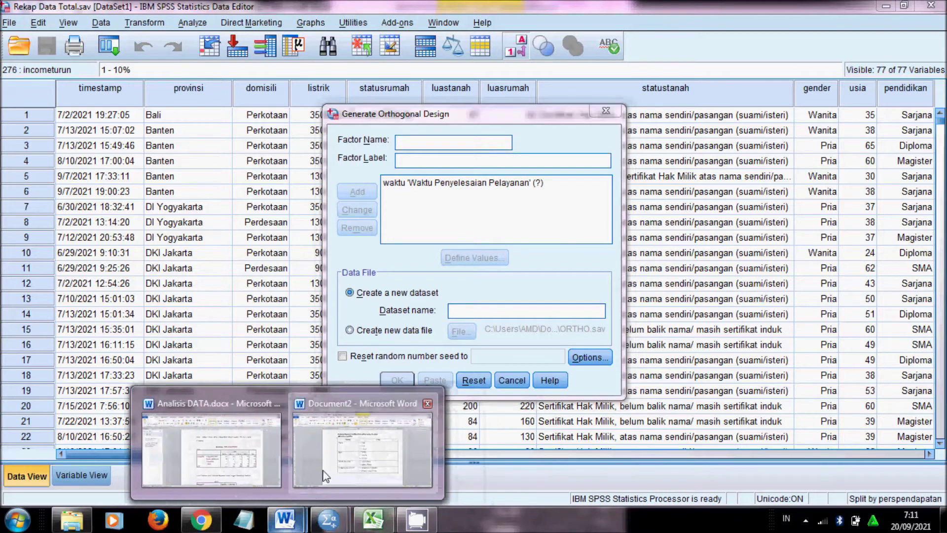
left_click(365, 434)
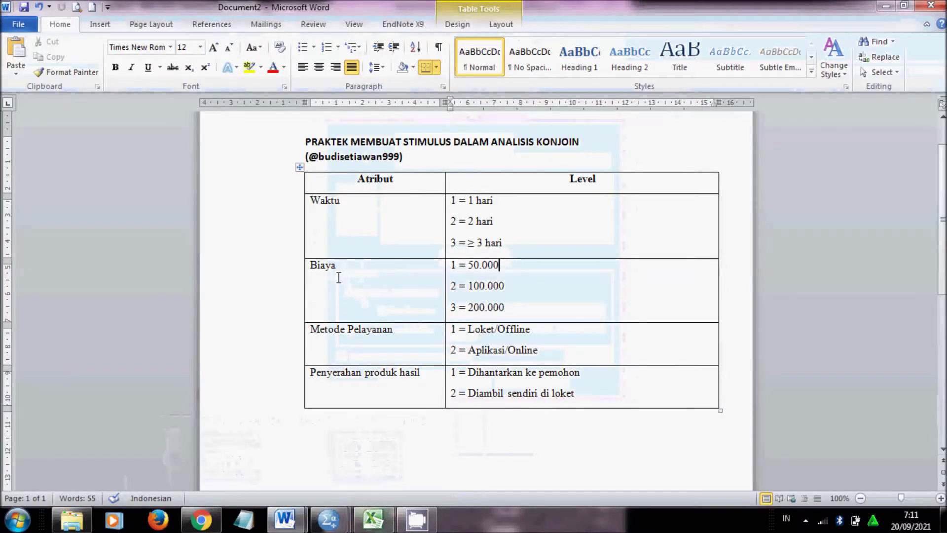
mouse_move(328, 519)
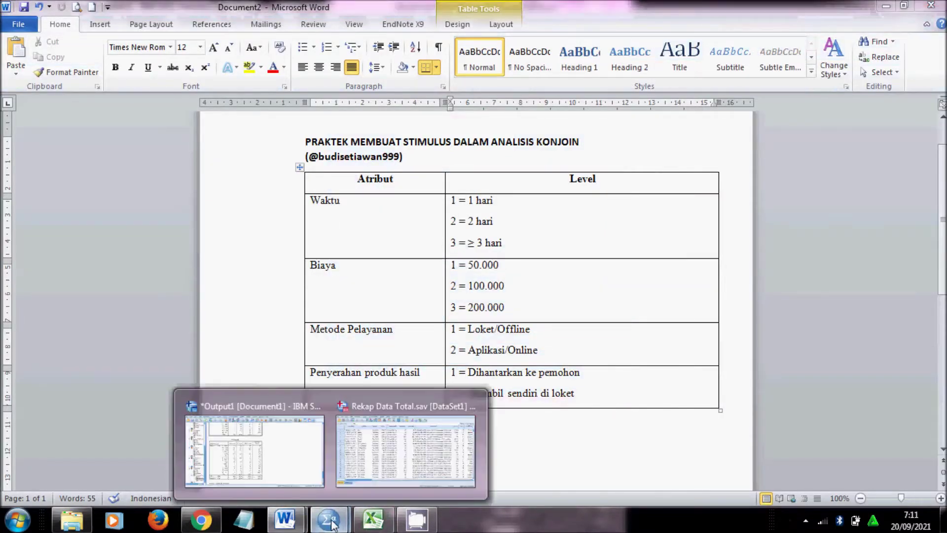
left_click(384, 467)
type("biaya")
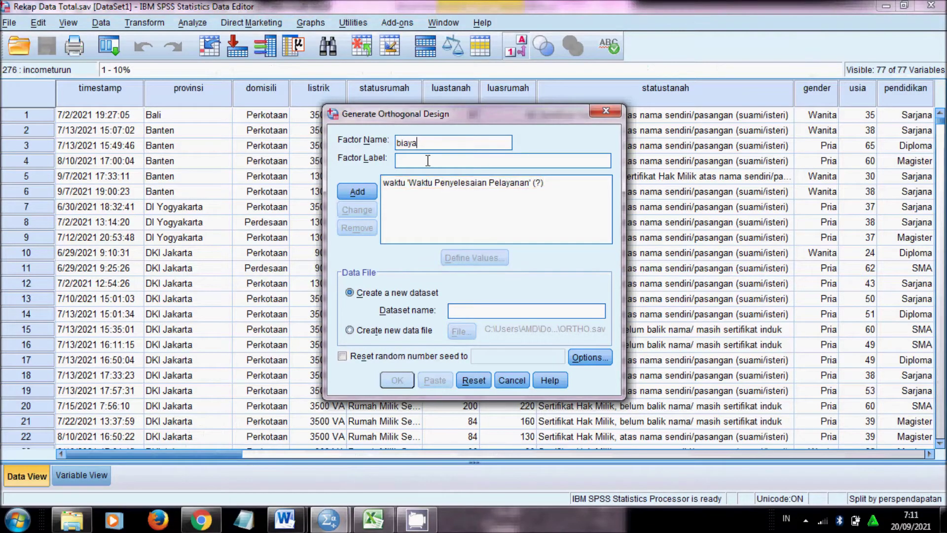
type("Biaya Pelayanan")
left_click(365, 194)
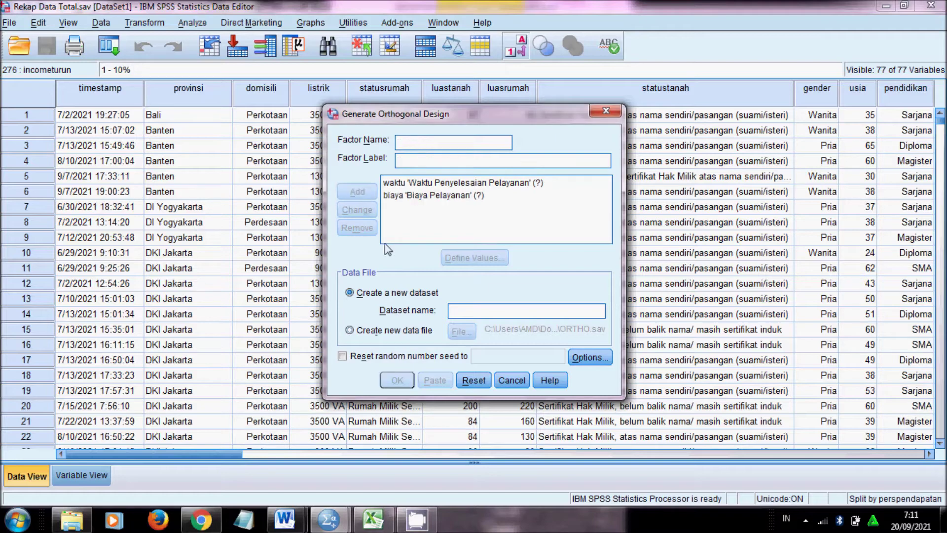
Step: Check the third attribute in the Word table and add the factor metode labelled "Metode Pelayanan" to the SPSS design
mouse_move(286, 522)
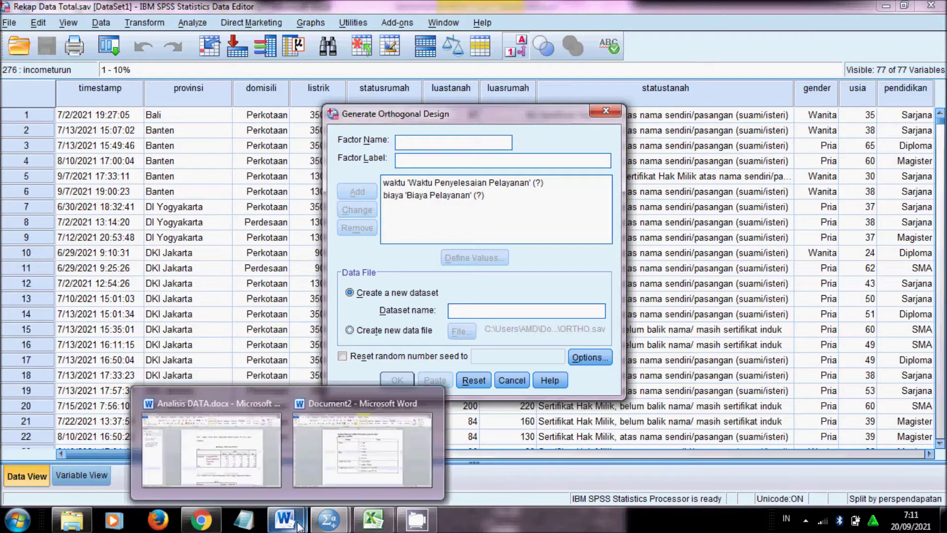
left_click(344, 457)
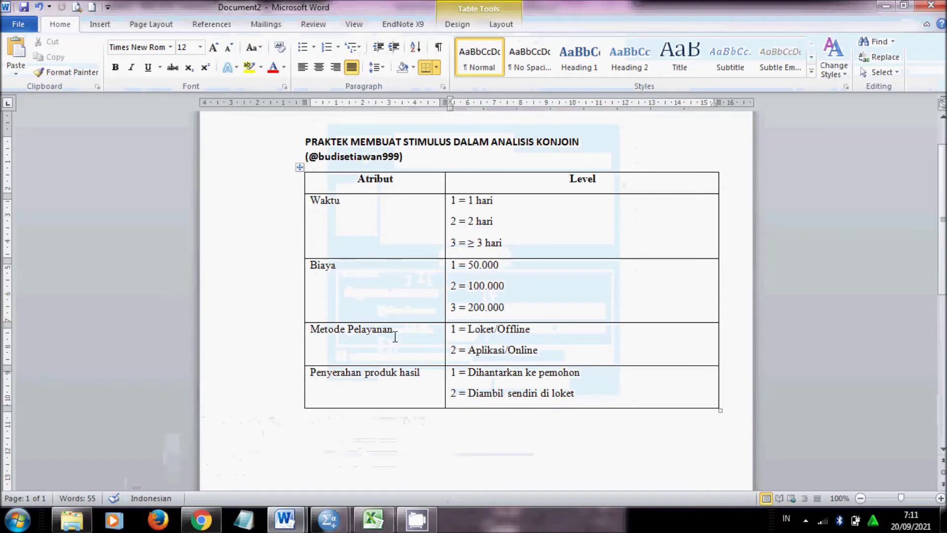
mouse_move(329, 519)
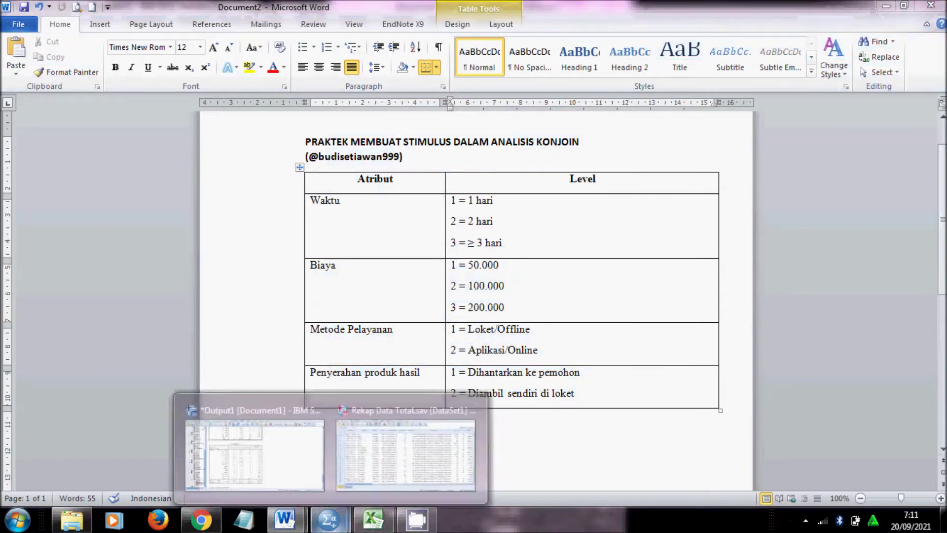
left_click(389, 463)
type("m")
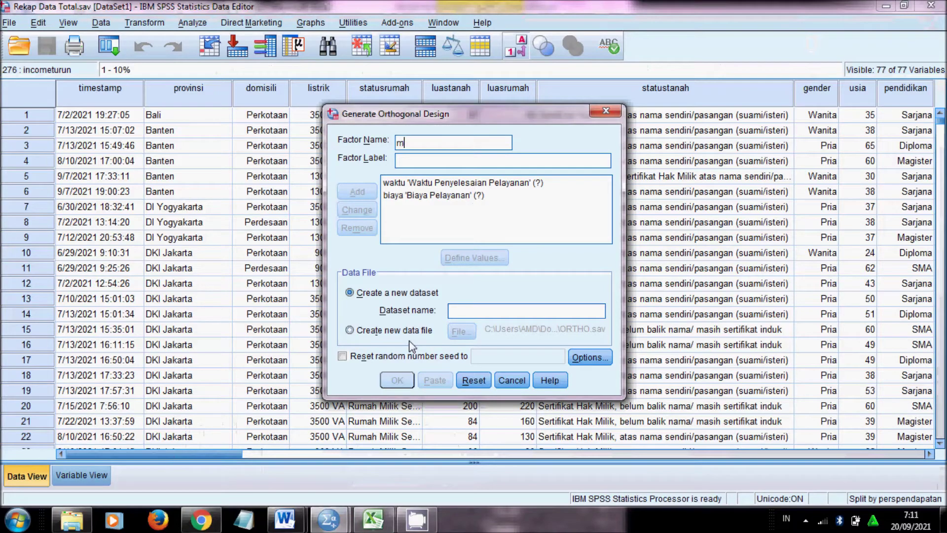
type("etode")
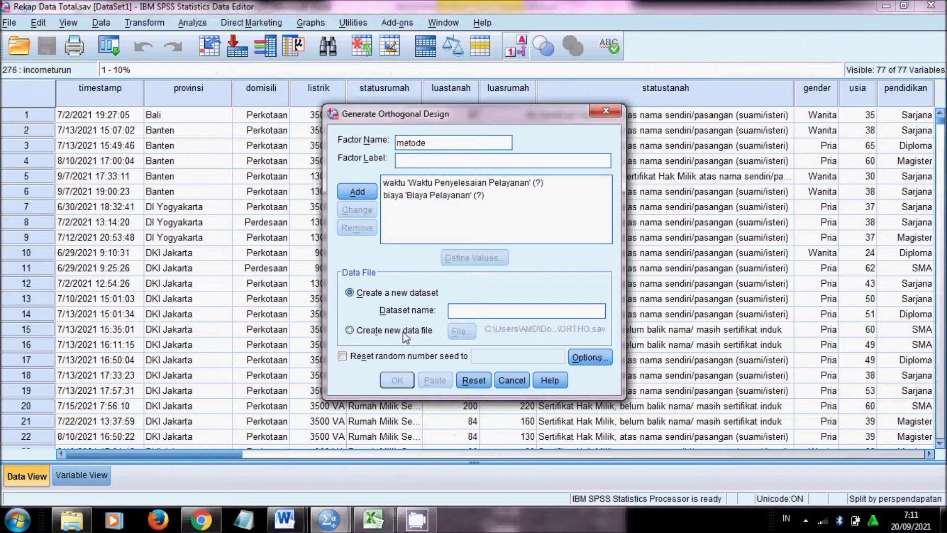
left_click(433, 160)
type("Metode Pelayanan")
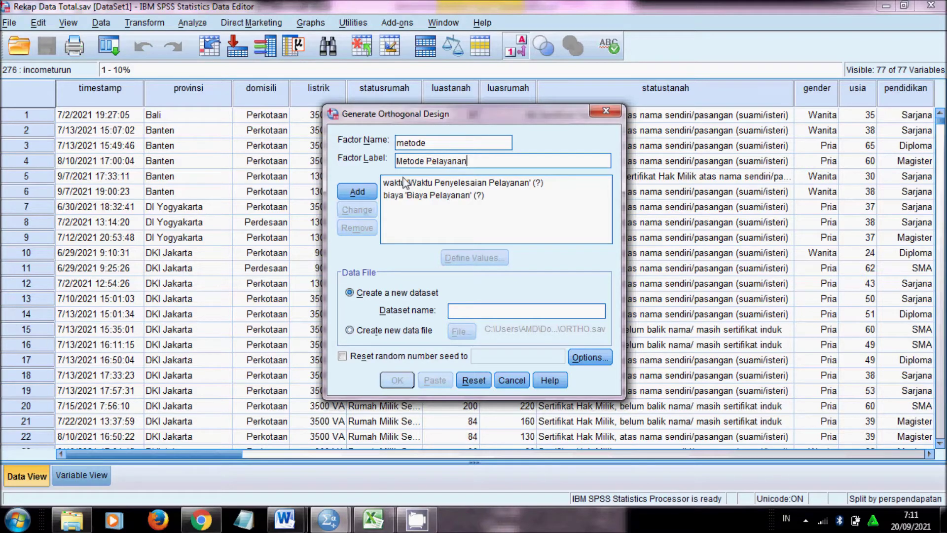
left_click(357, 192)
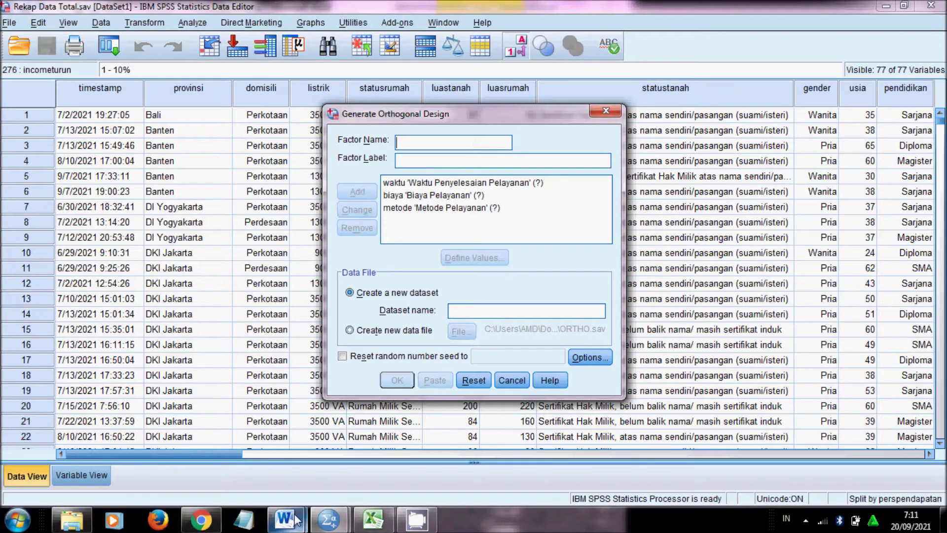
Step: Check the fourth attribute in the Word table and add the factor penyerahan labelled "Penyerahan Produk Hasil" to the SPSS design
mouse_move(285, 520)
left_click(330, 469)
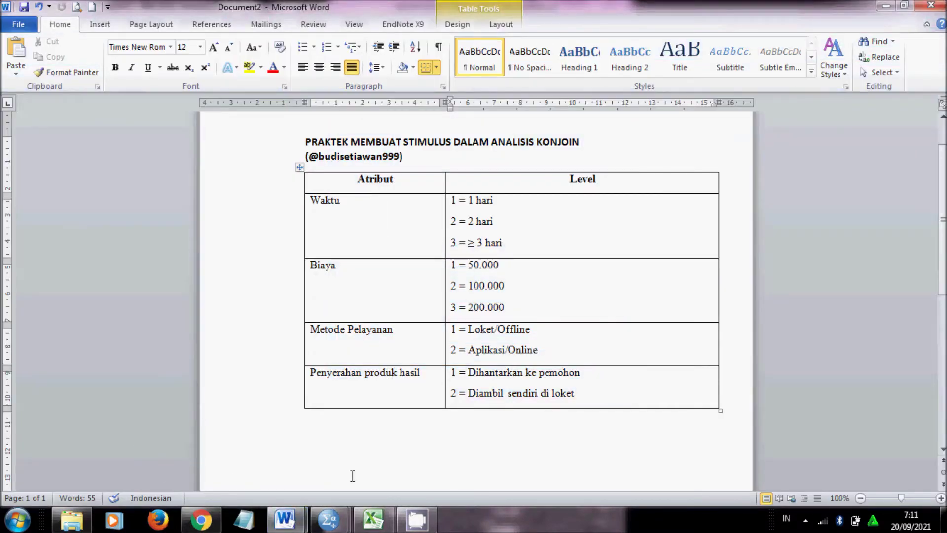
mouse_move(327, 528)
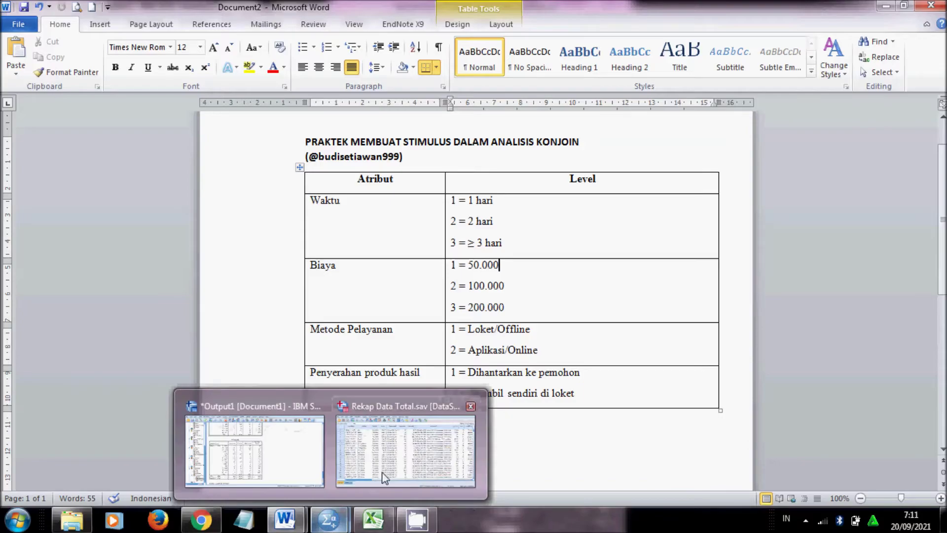
left_click(381, 456)
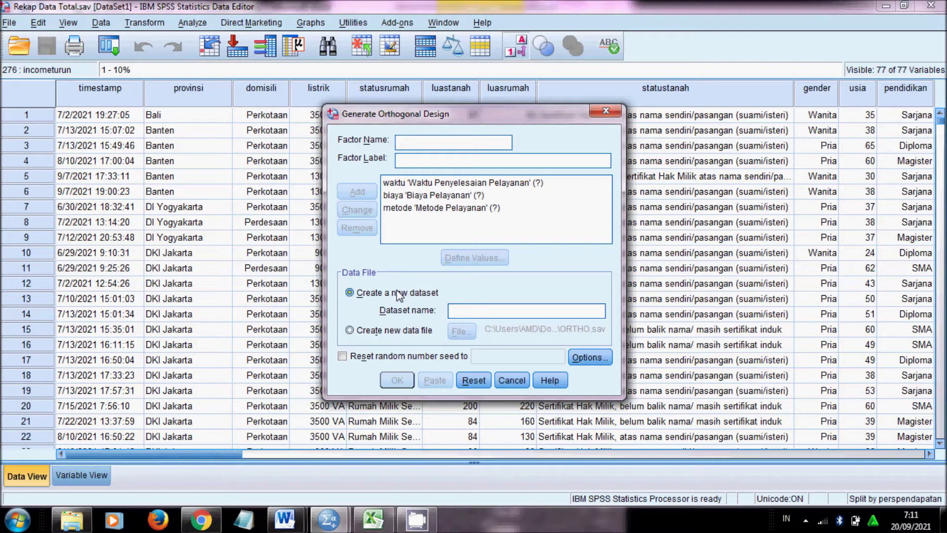
type("penyerahan")
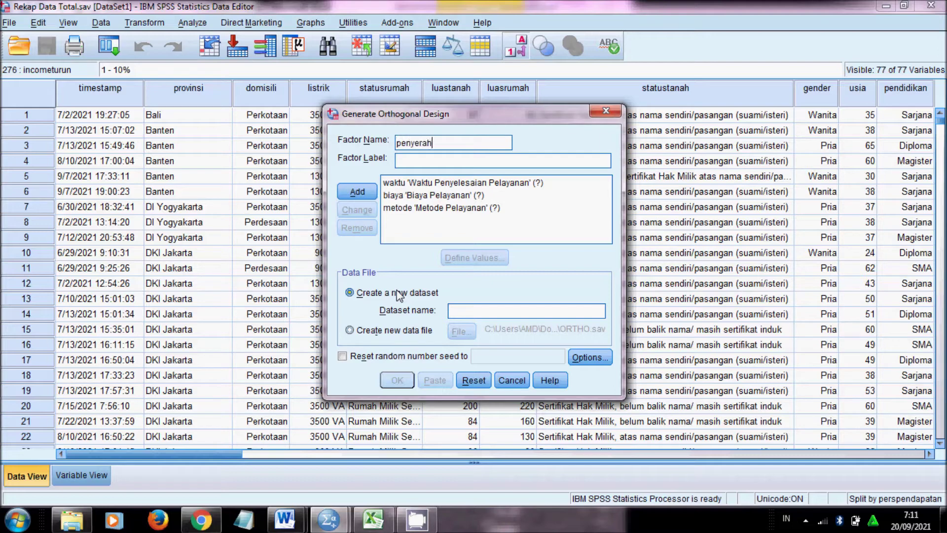
left_click(419, 163)
type("Penyerahan Produk Hasil")
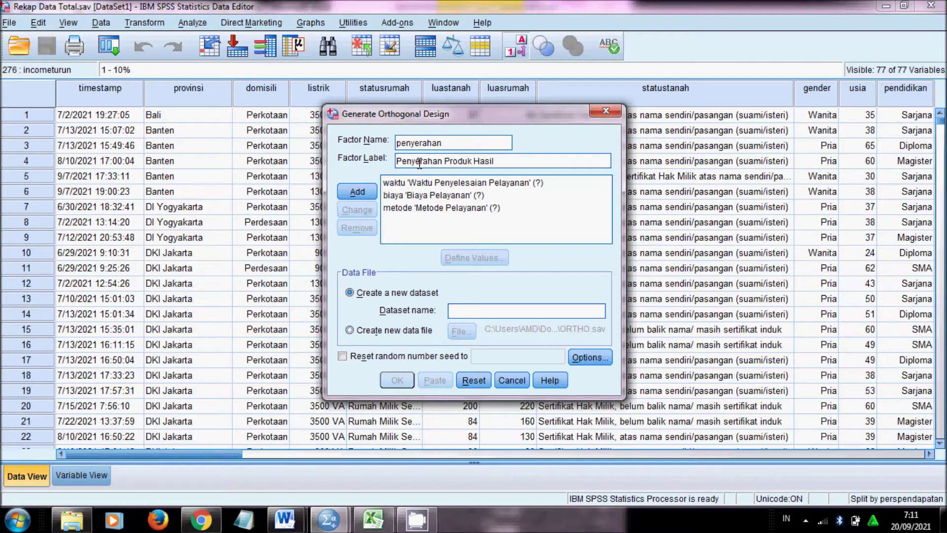
left_click(345, 191)
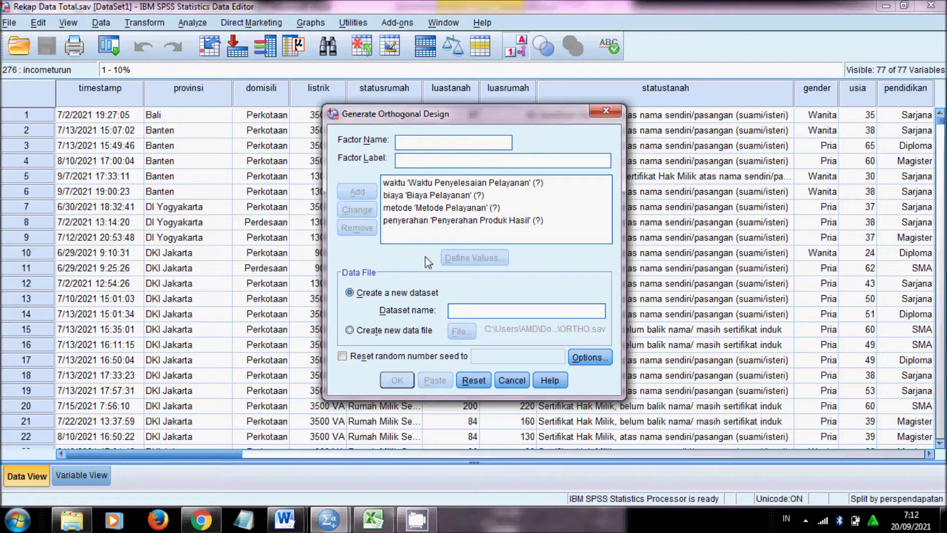
Step: Open the value definitions for the waktu factor and copy its third level text "≥ 3 hari" from the Word table
left_click(422, 184)
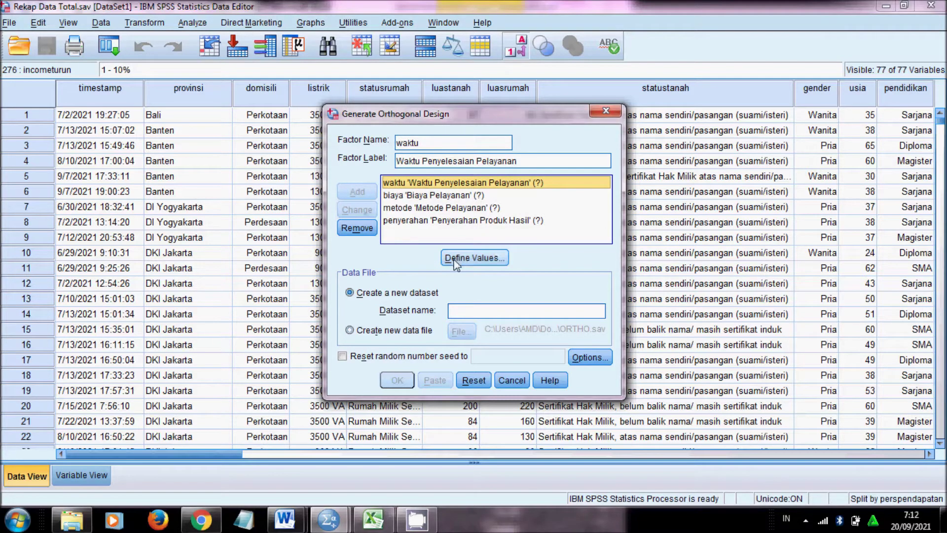
left_click(477, 258)
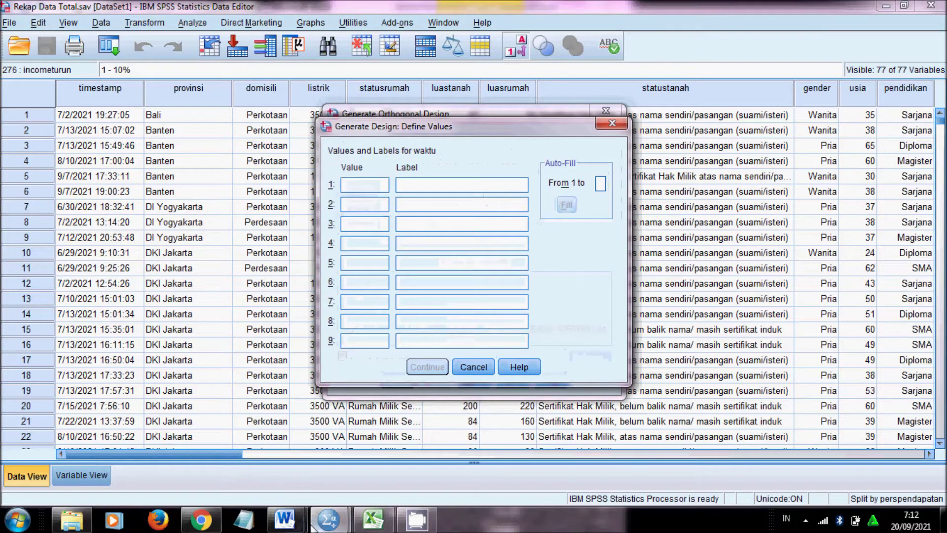
left_click(285, 519)
left_click(334, 472)
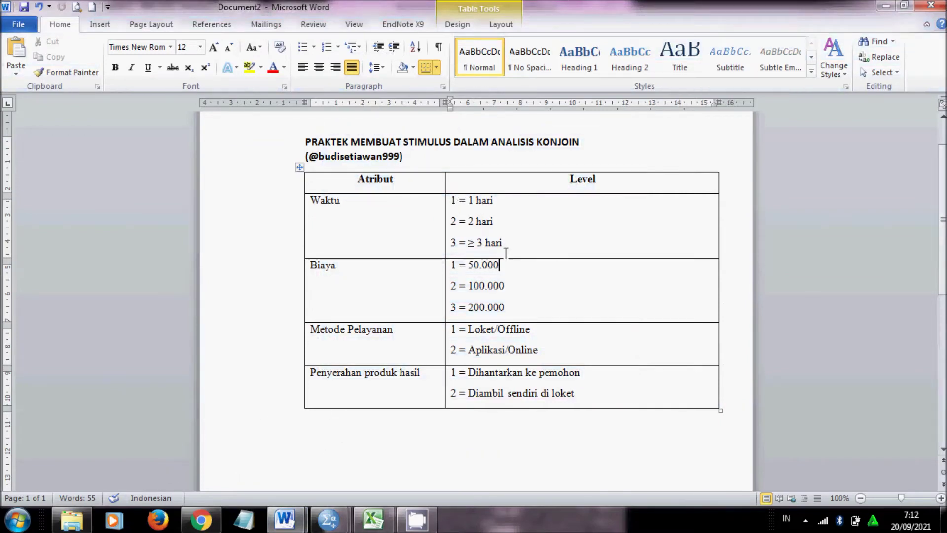
left_click(500, 265)
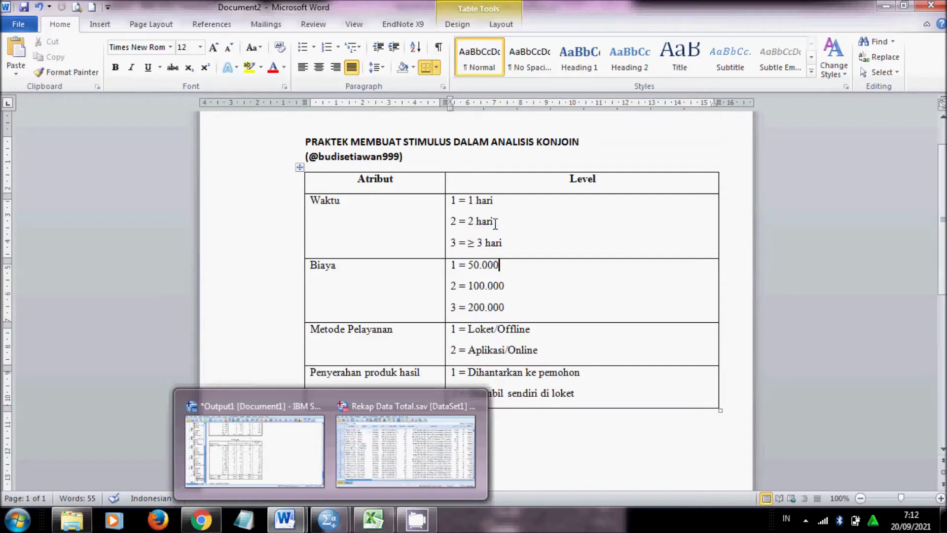
left_click_drag(507, 242, 468, 242)
key("ctrl+c")
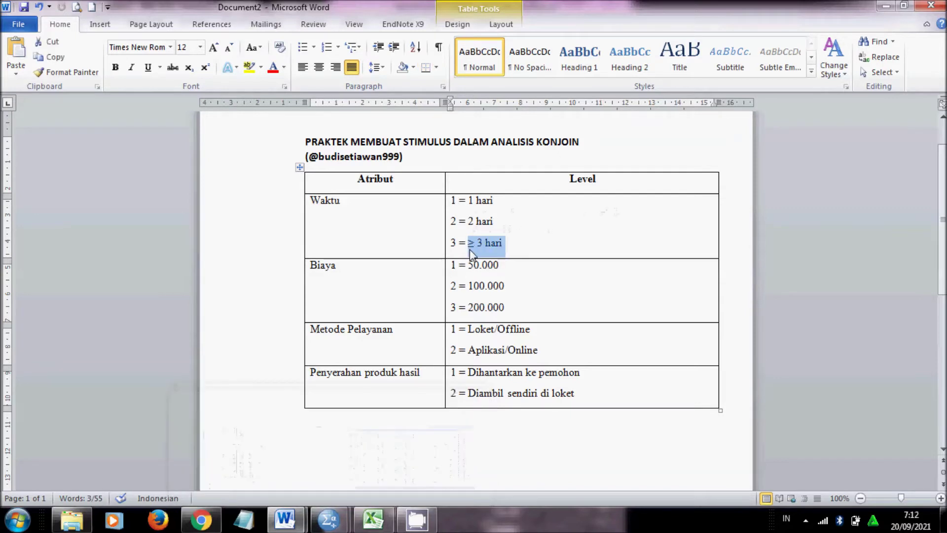
Step: Return to SPSS and define the waktu levels as 1 = "1 hari", 2 = "2 hari" and 3 = the copied "≥ 3 hari"
mouse_move(328, 520)
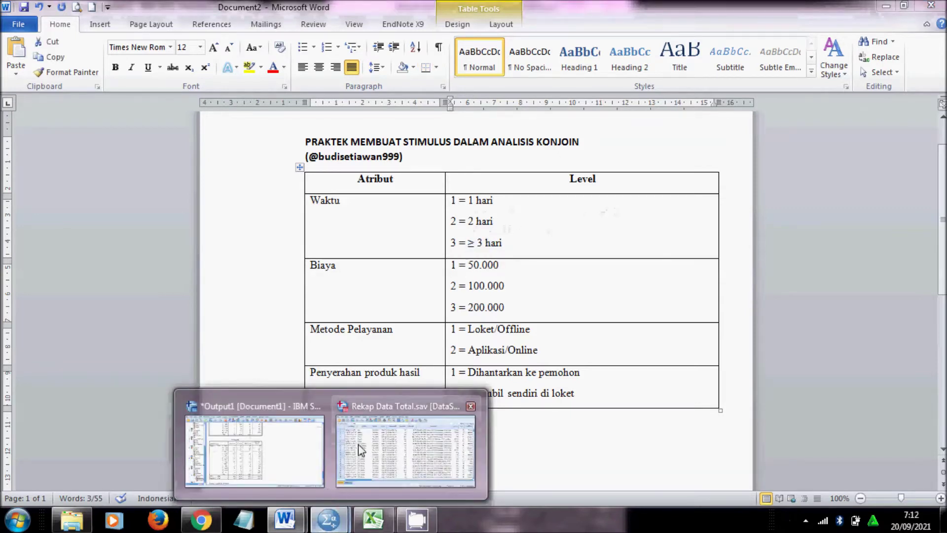
left_click(360, 446)
type("1")
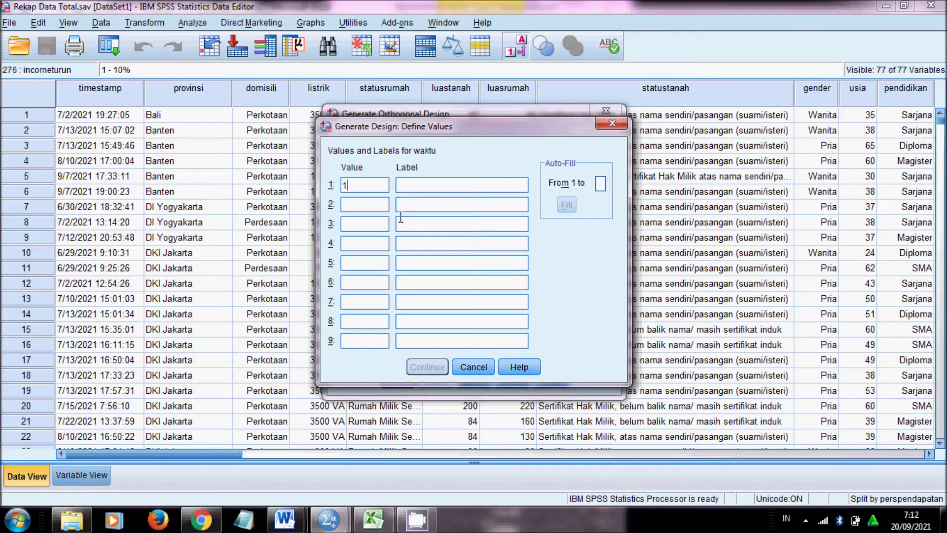
left_click(417, 183)
type("1 hari")
left_click(368, 204)
type("2")
left_click(418, 202)
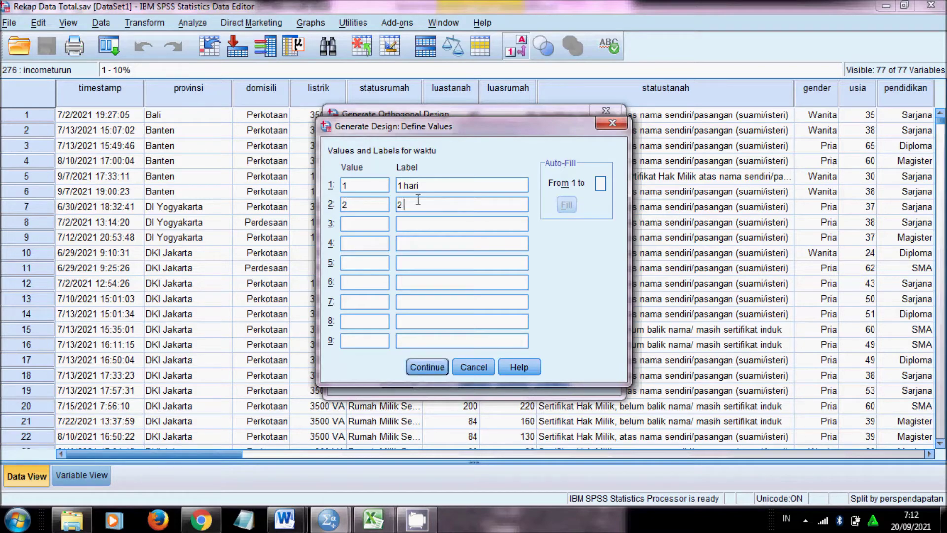
left_click(355, 225)
left_click(406, 223)
key("ctrl+v")
left_click(426, 368)
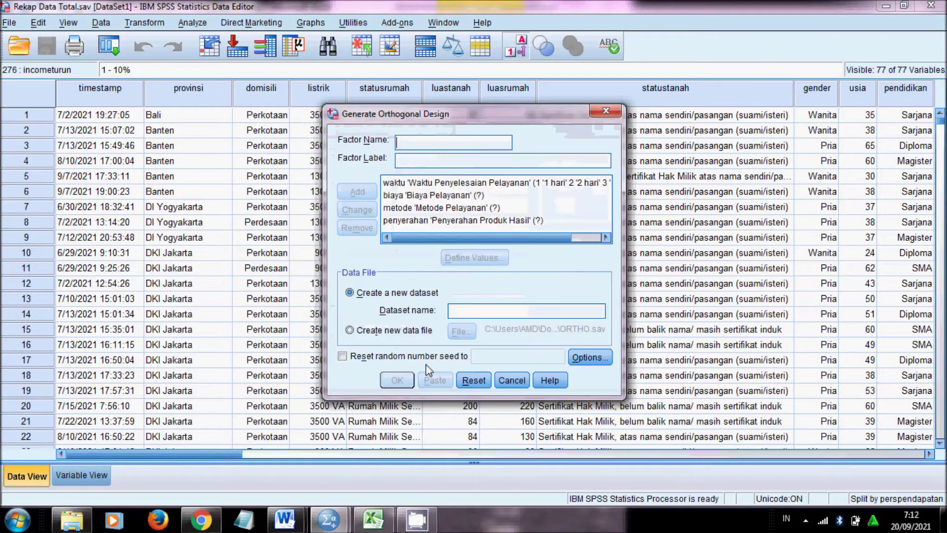
Step: Check the Biaya levels in the Word table and define the biaya values in SPSS as 1 = "50 ribu", 2 = "100 ribu", 3 = "200 ribu"
left_click(423, 195)
left_click(460, 259)
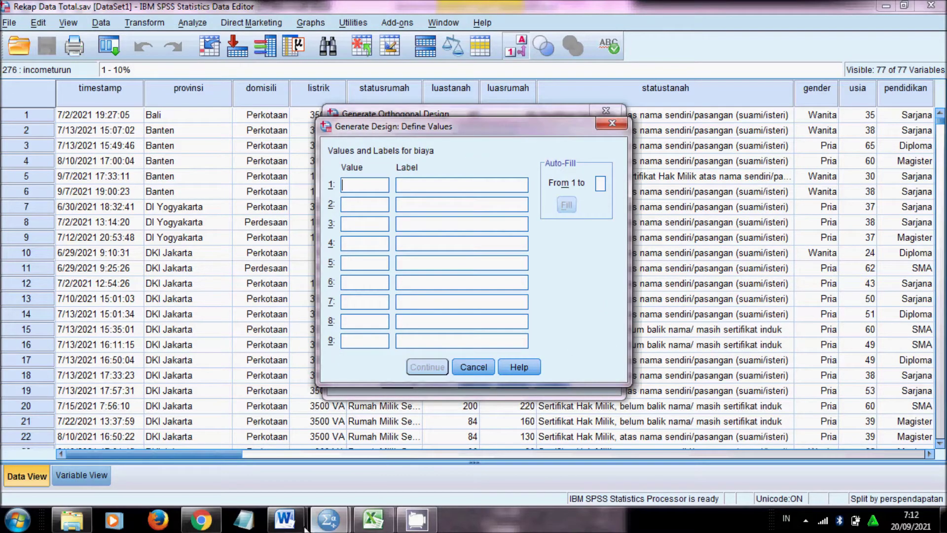
mouse_move(285, 518)
left_click(349, 475)
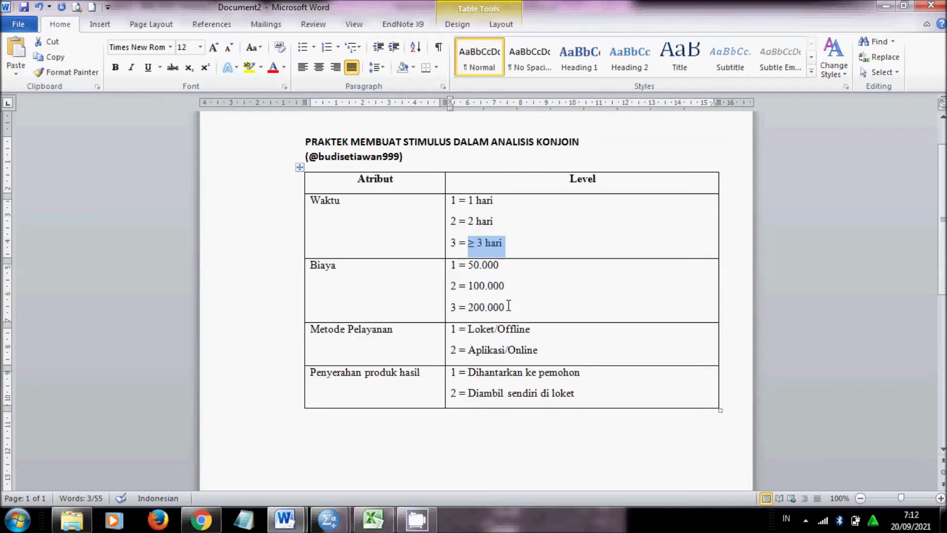
left_click_drag(506, 306, 476, 307)
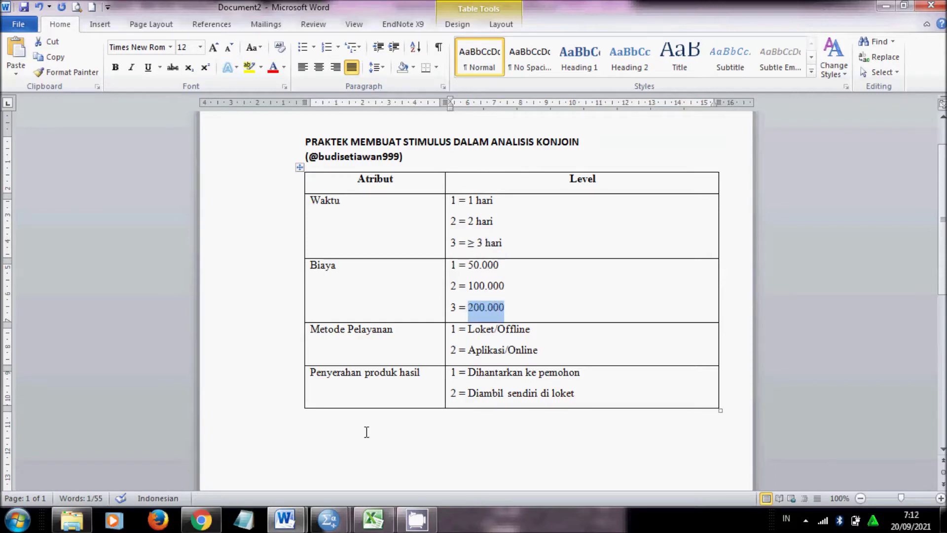
mouse_move(328, 520)
left_click(339, 494)
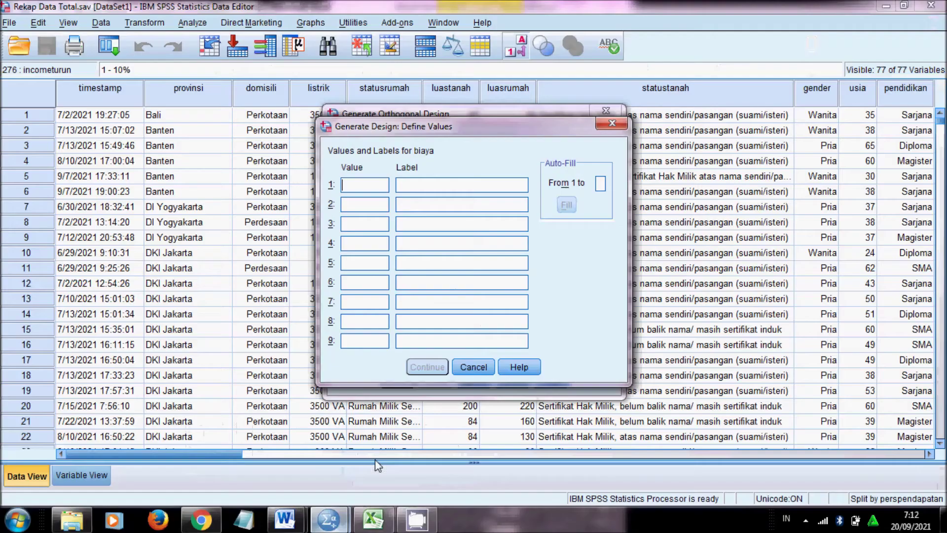
type("1")
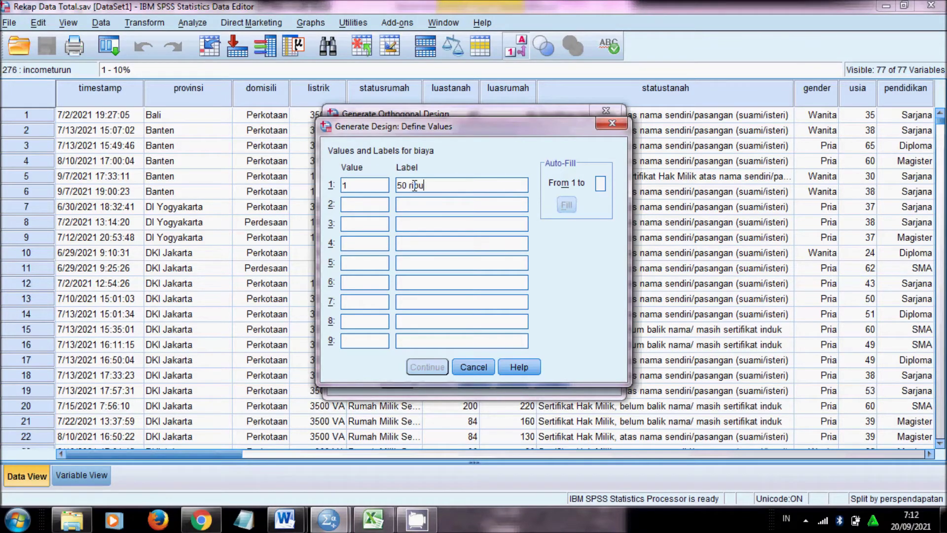
left_click(379, 206)
type("2")
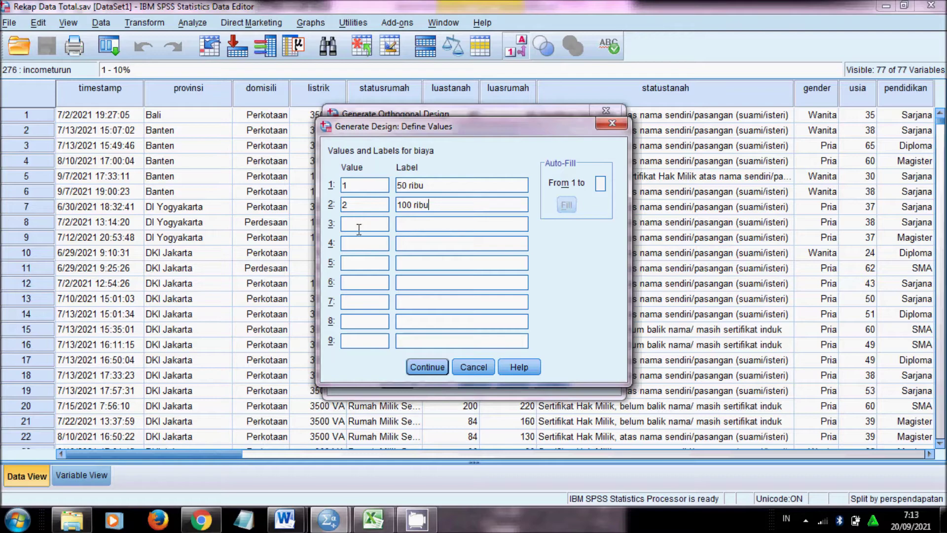
type("3")
left_click(426, 367)
Step: Define level 1 of the metode factor with the label "Loket/Offline" copied from the Word table
left_click(423, 207)
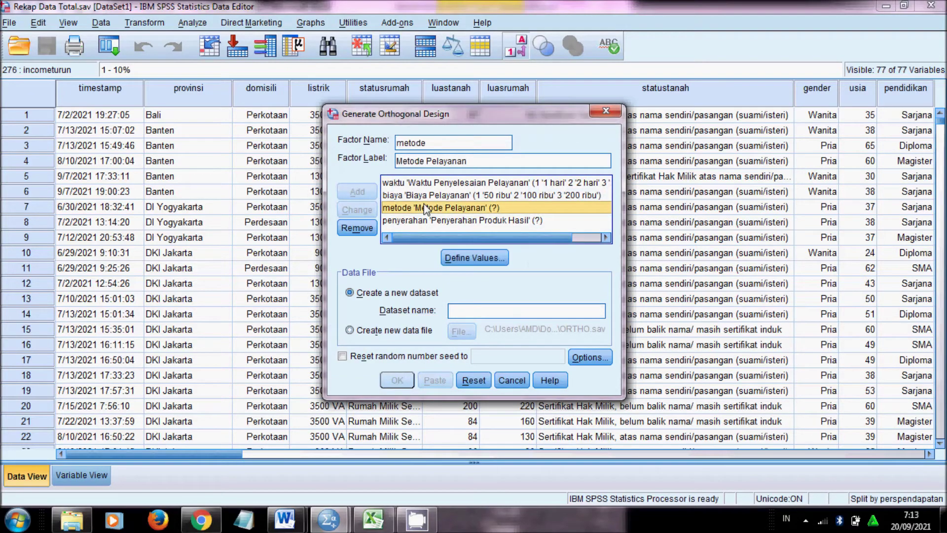
left_click(464, 260)
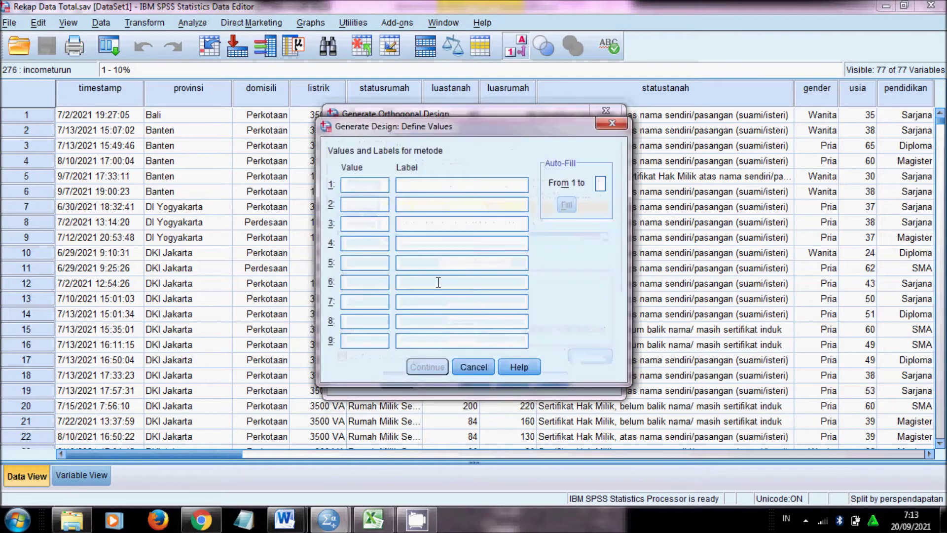
type("1")
left_click(286, 519)
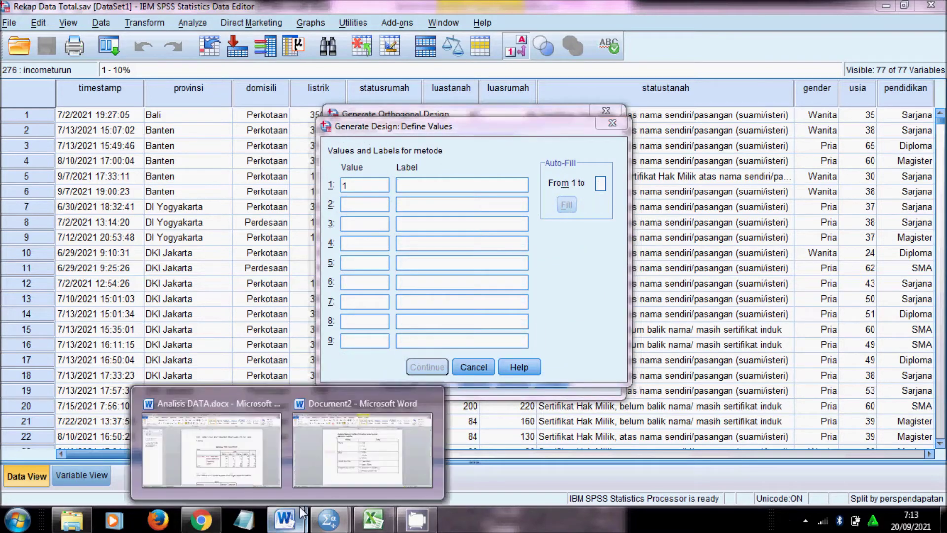
left_click(336, 465)
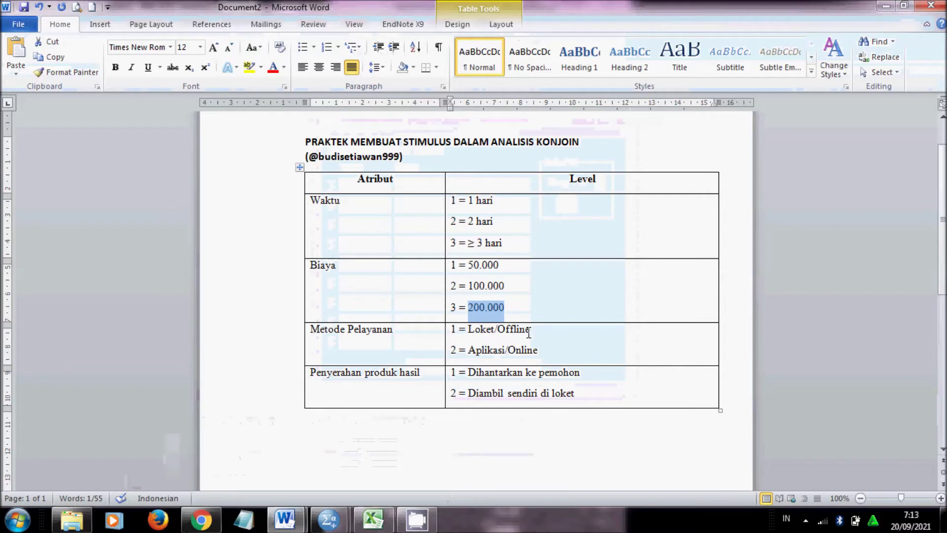
left_click_drag(533, 331, 468, 331)
key("ctrl+c")
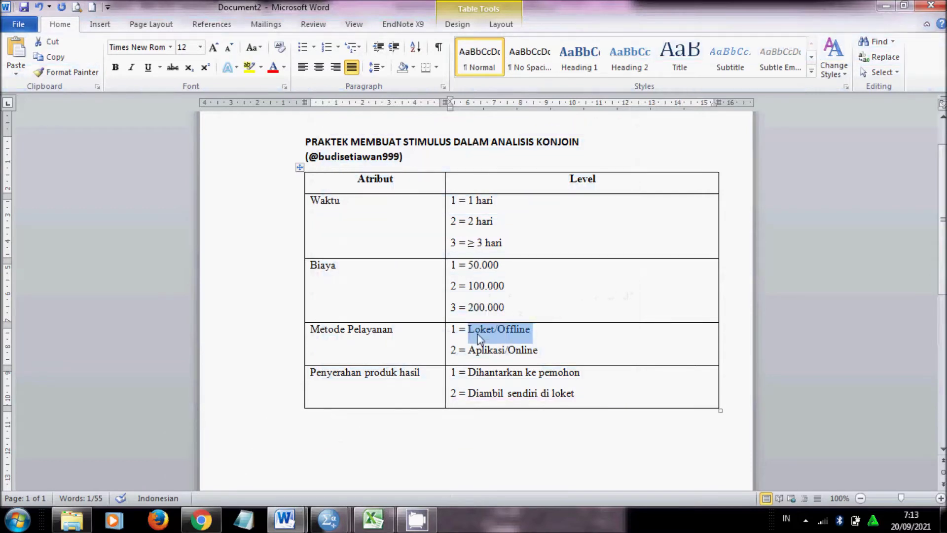
left_click(328, 519)
left_click(402, 425)
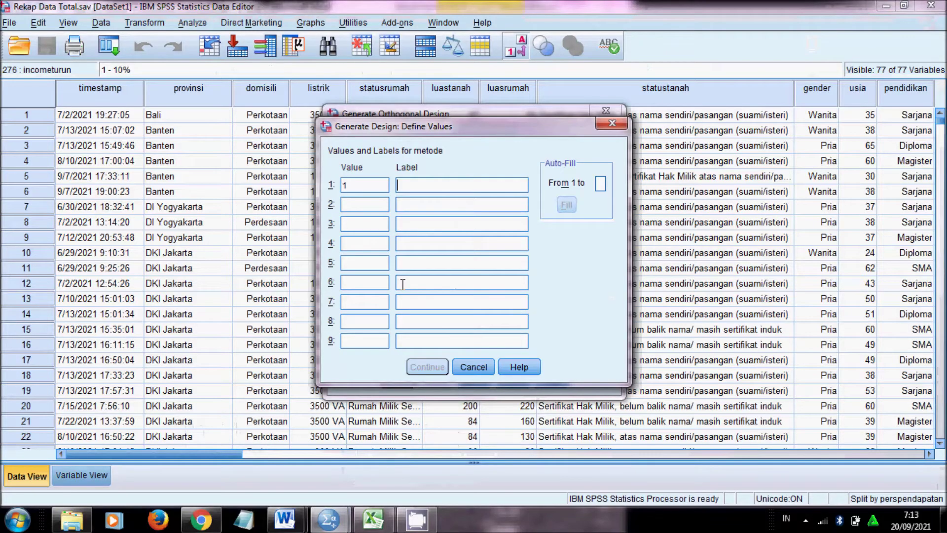
key("ctrl+v")
Step: Add level 2 of the metode factor with the label "Aplikasi/Online" copied from Word, and accept the metode values
left_click(362, 206)
type("2")
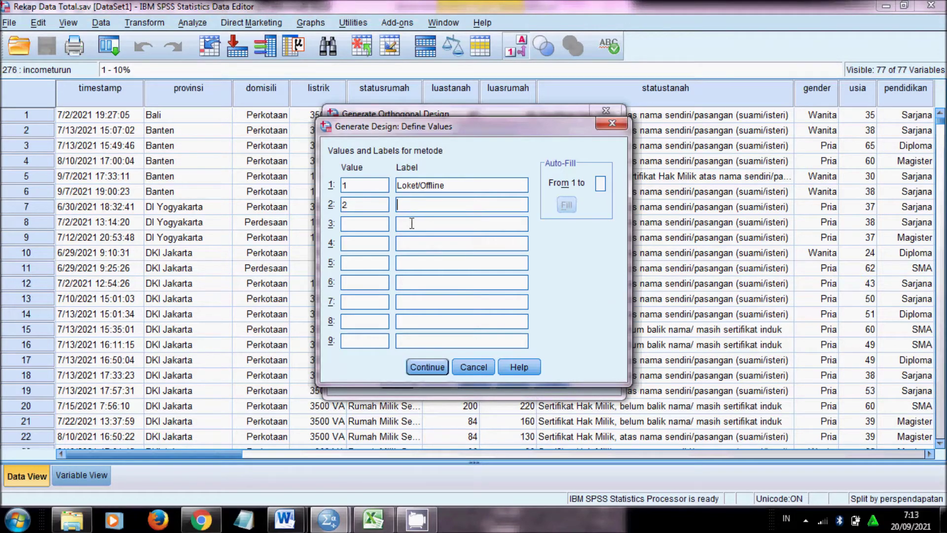
left_click(380, 419)
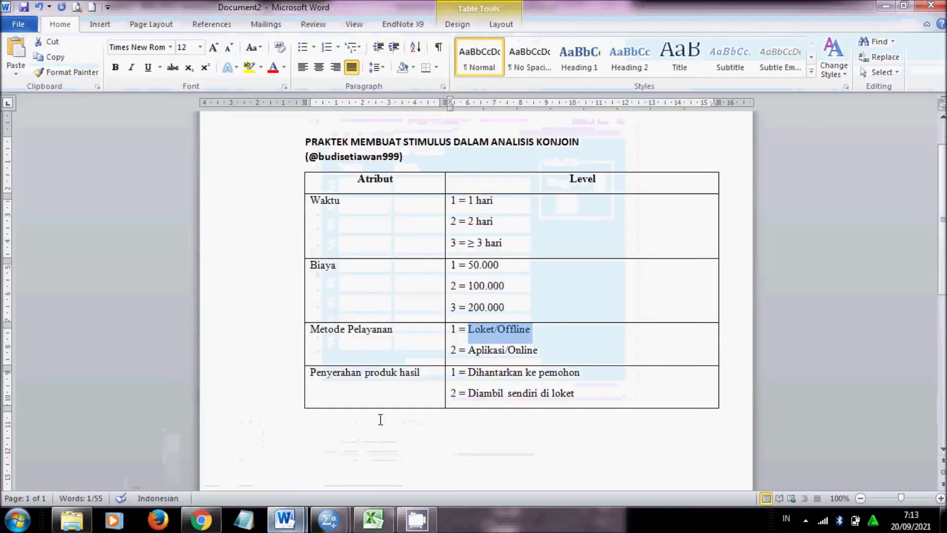
left_click_drag(541, 353, 477, 354)
key("ctrl+c")
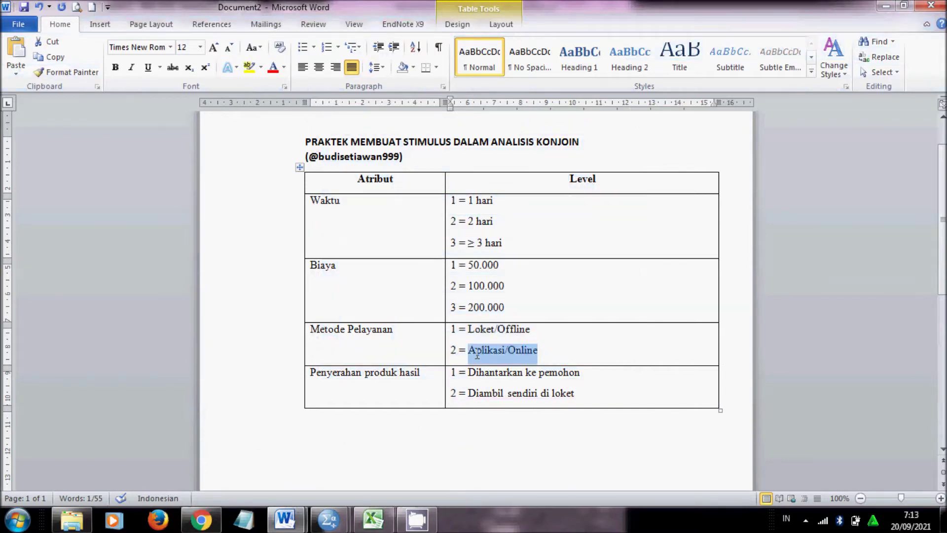
left_click(329, 519)
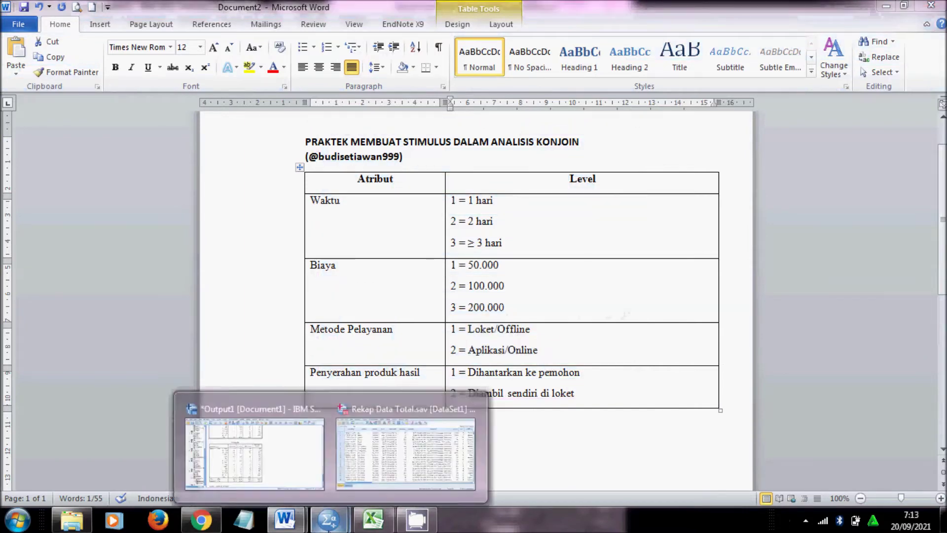
left_click(402, 446)
left_click(437, 207)
key("ctrl+v")
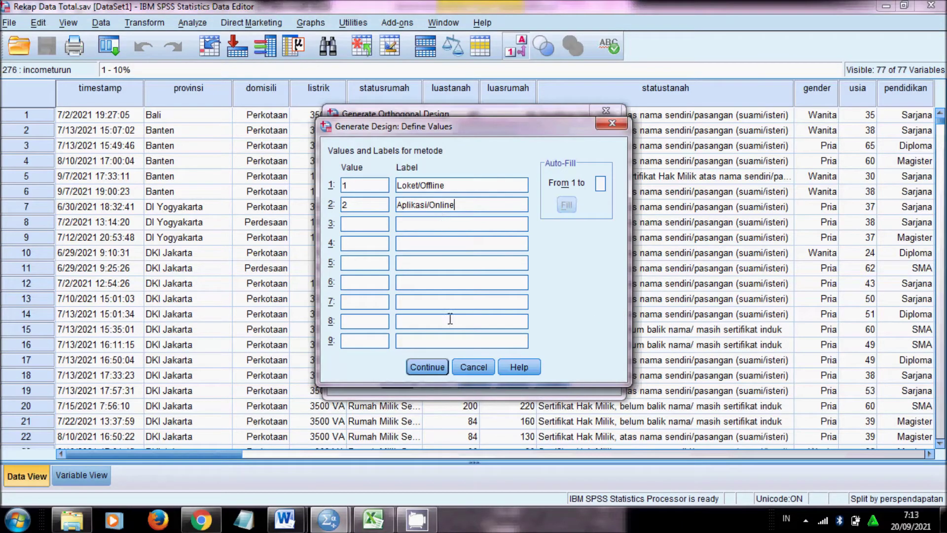
left_click(430, 368)
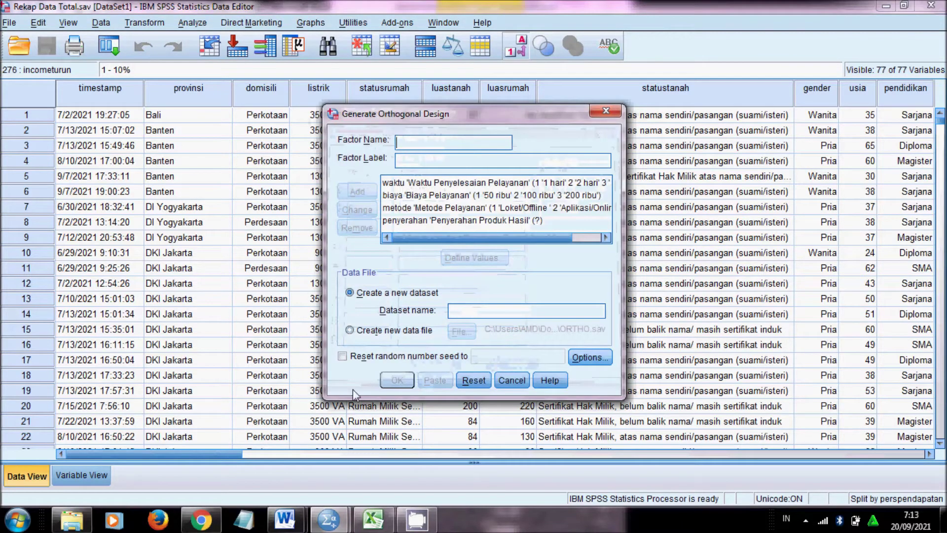
Step: Define level 1 of the penyerahan factor with the label "Dihantarkan ke pemohon" copied from the Word table
left_click(425, 222)
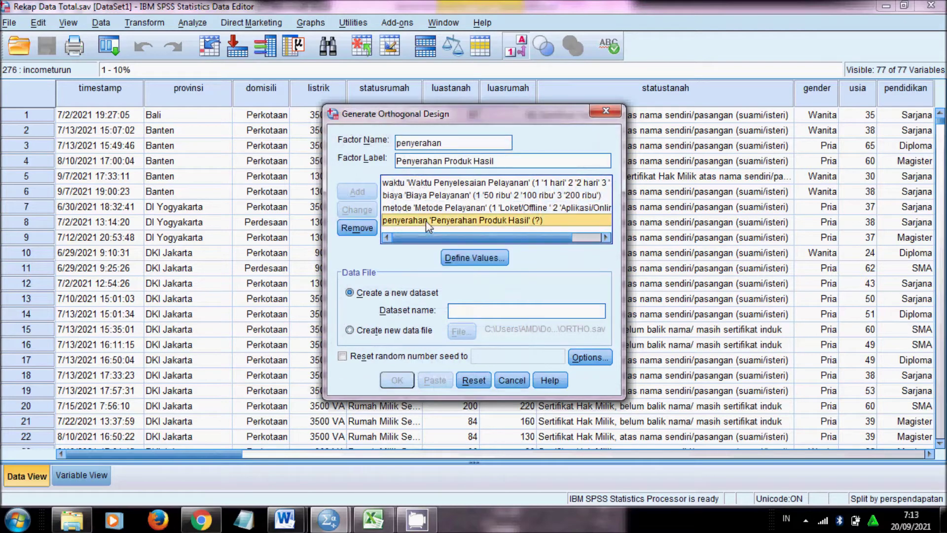
left_click(455, 260)
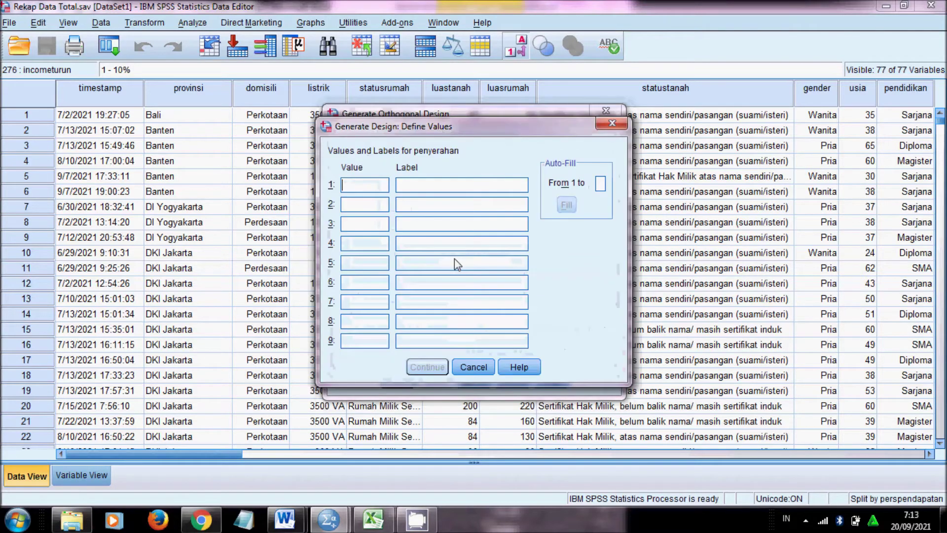
type("1")
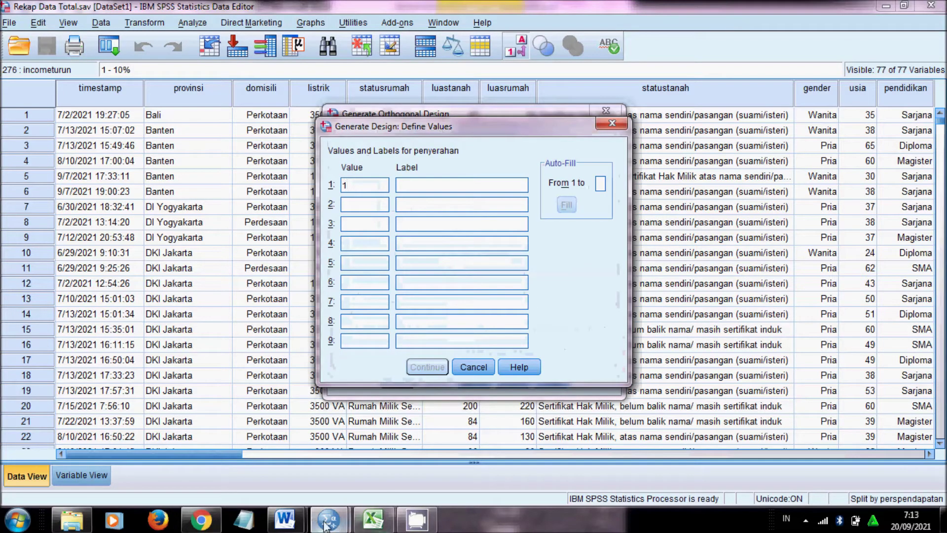
mouse_move(287, 518)
left_click(350, 452)
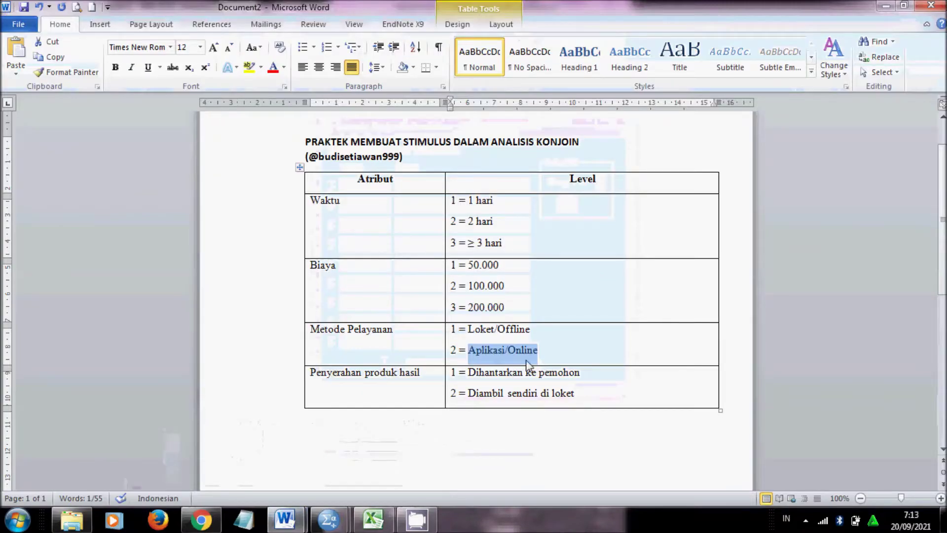
left_click_drag(585, 372, 502, 375)
key("ctrl+c")
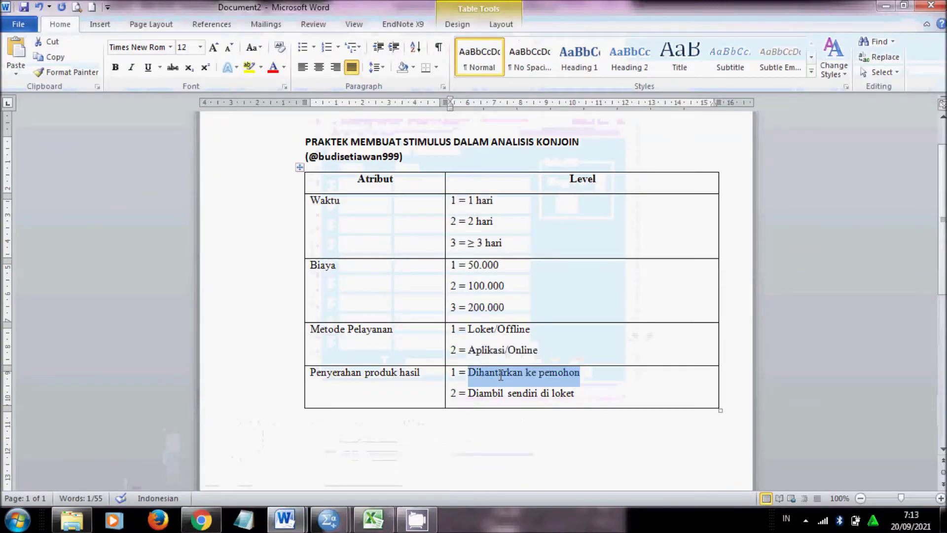
mouse_move(329, 519)
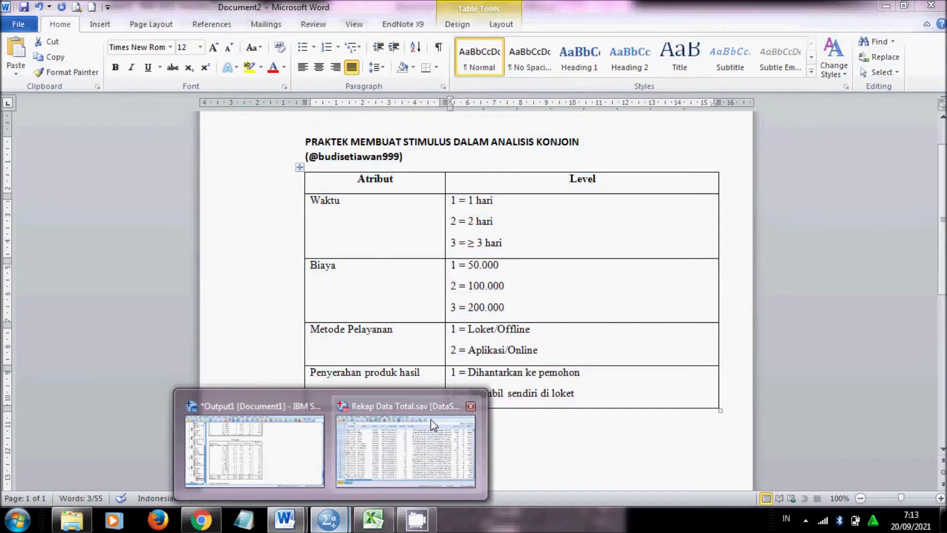
left_click(431, 420)
key("ctrl+v")
Step: Add level 2 of the penyerahan factor with the label "Diambil sendiri di loket" copied from Word, and accept the penyerahan values
type("2")
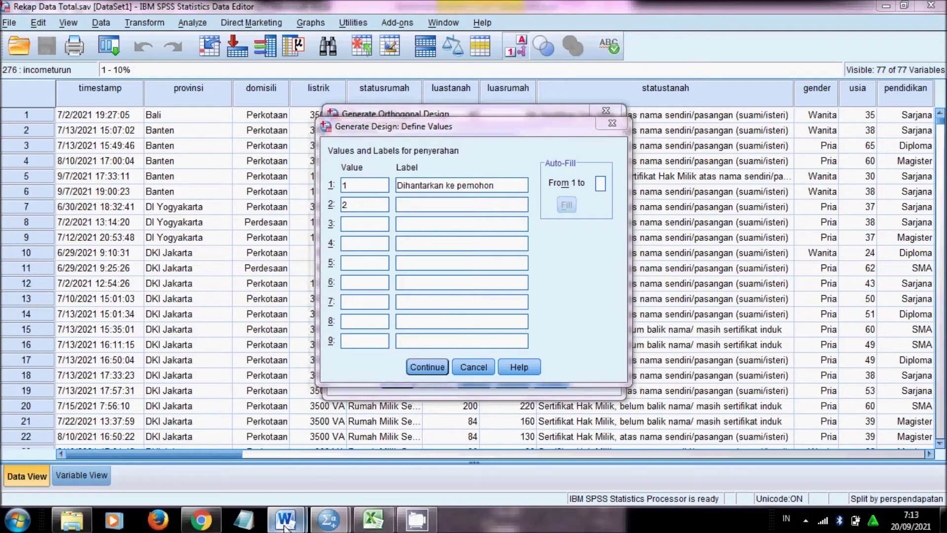
mouse_move(286, 519)
left_click(366, 478)
left_click_drag(571, 400, 484, 399)
key("ctrl+c")
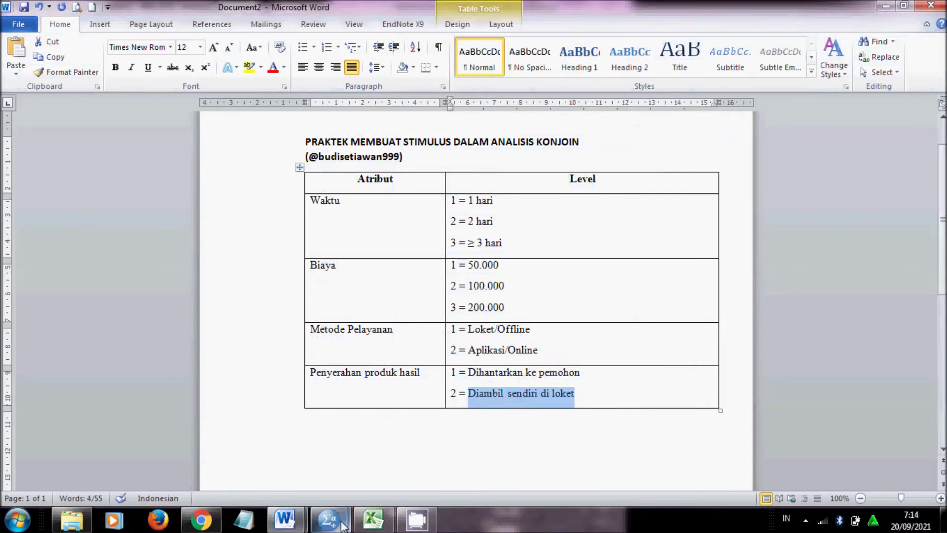
mouse_move(330, 519)
left_click(383, 474)
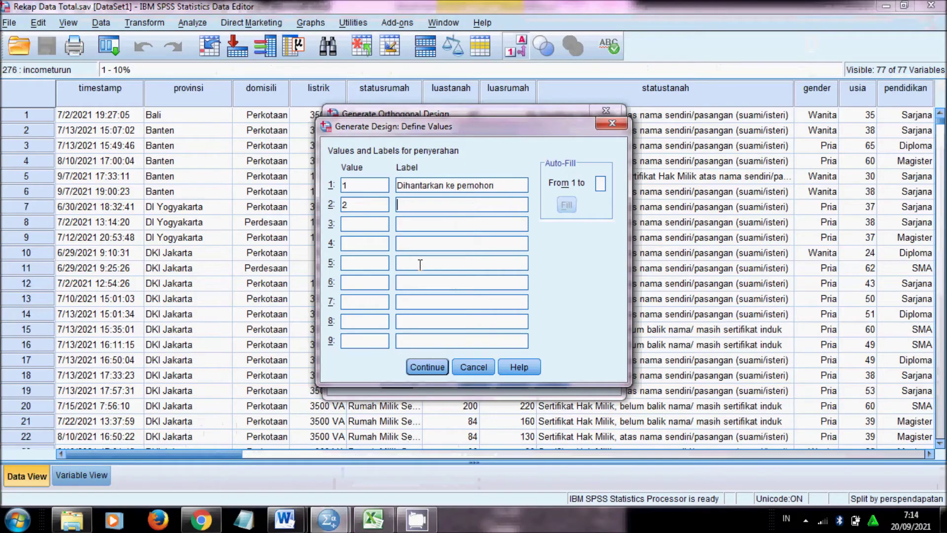
key("ctrl+v")
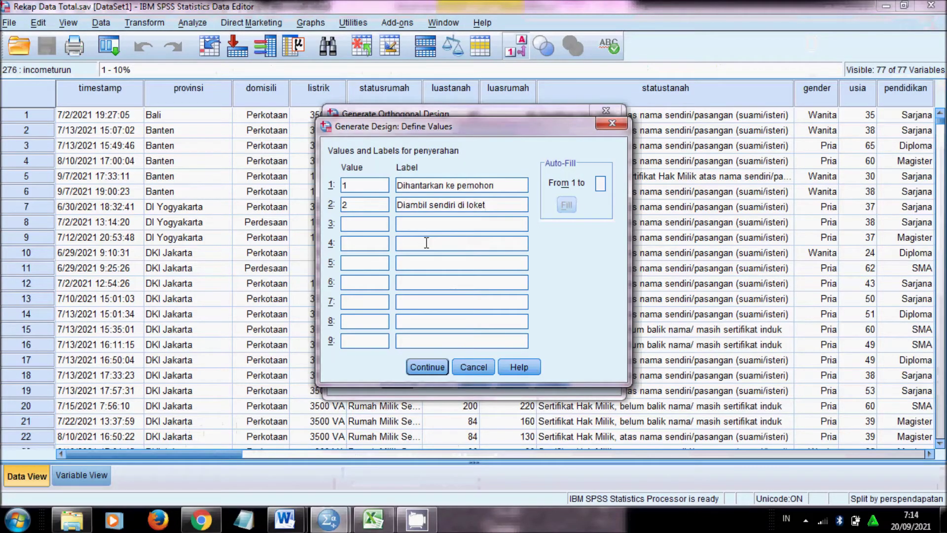
left_click(429, 367)
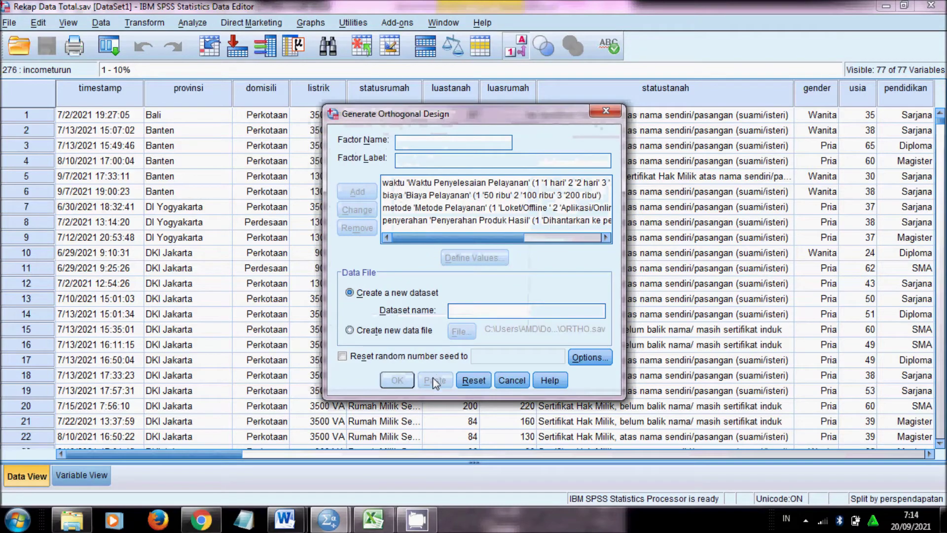
Step: Generate the orthogonal design into a new data file named stimuluscek in the PENGECEKAN folder inside ANALLISIS_KONJOIN on drive D
left_click(351, 331)
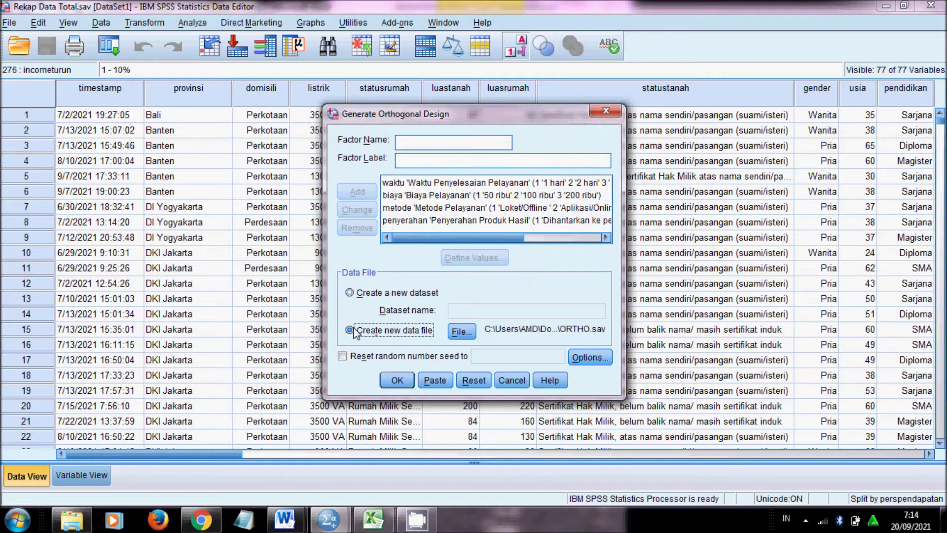
left_click(461, 332)
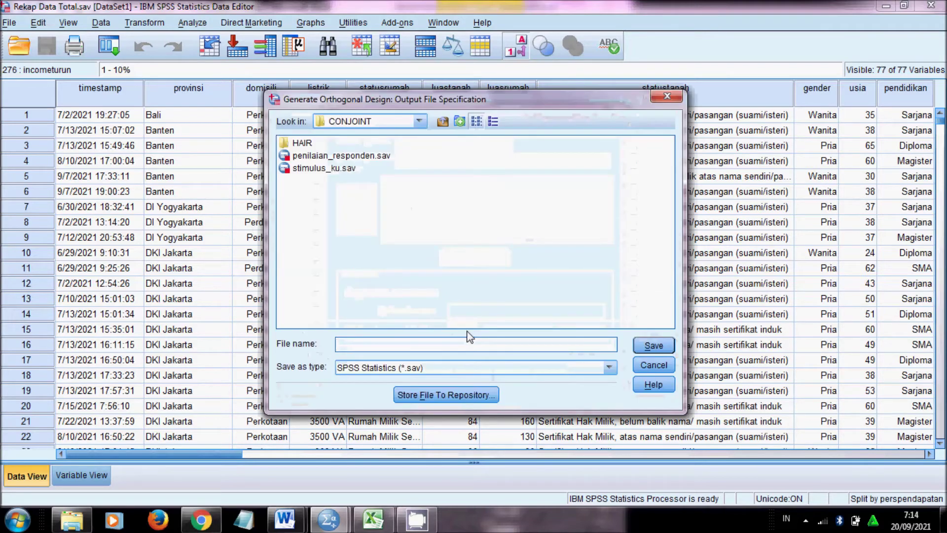
left_click(420, 122)
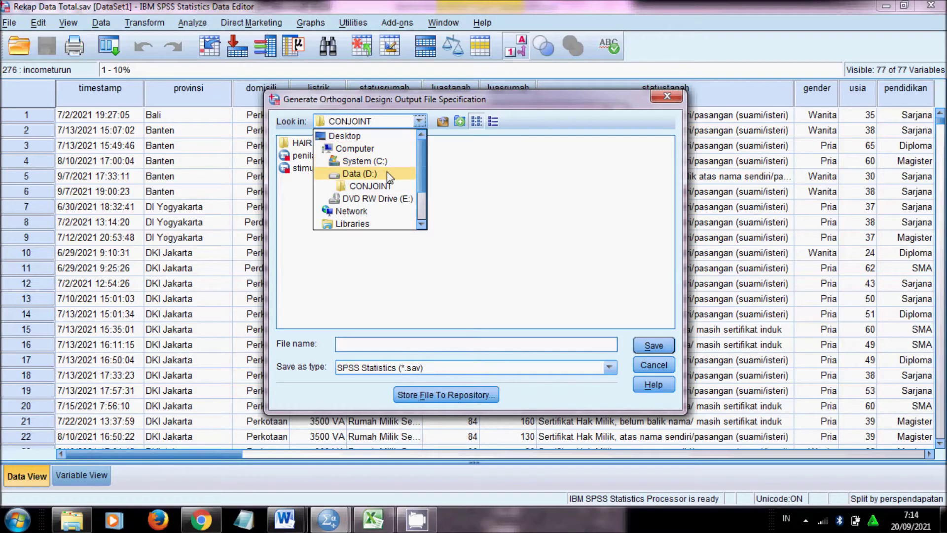
left_click(390, 177)
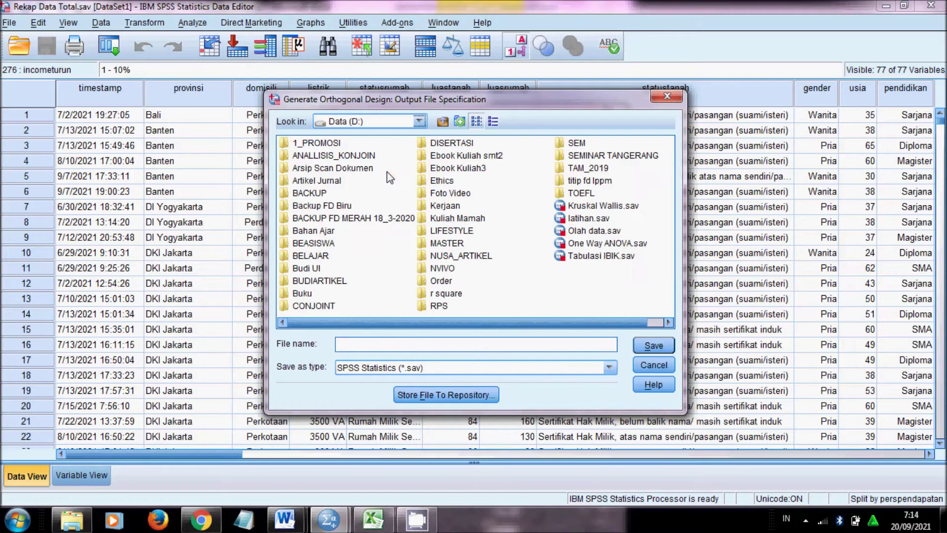
double_click(357, 157)
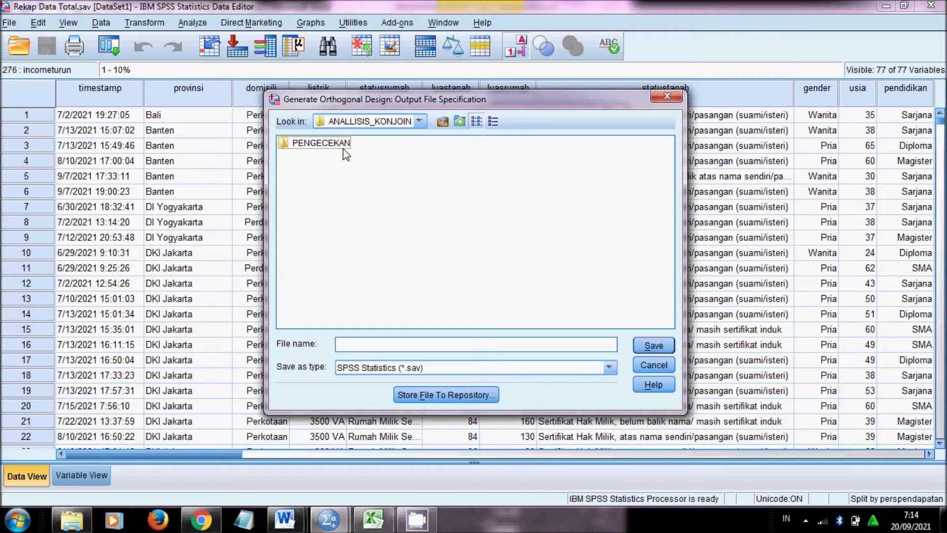
double_click(341, 146)
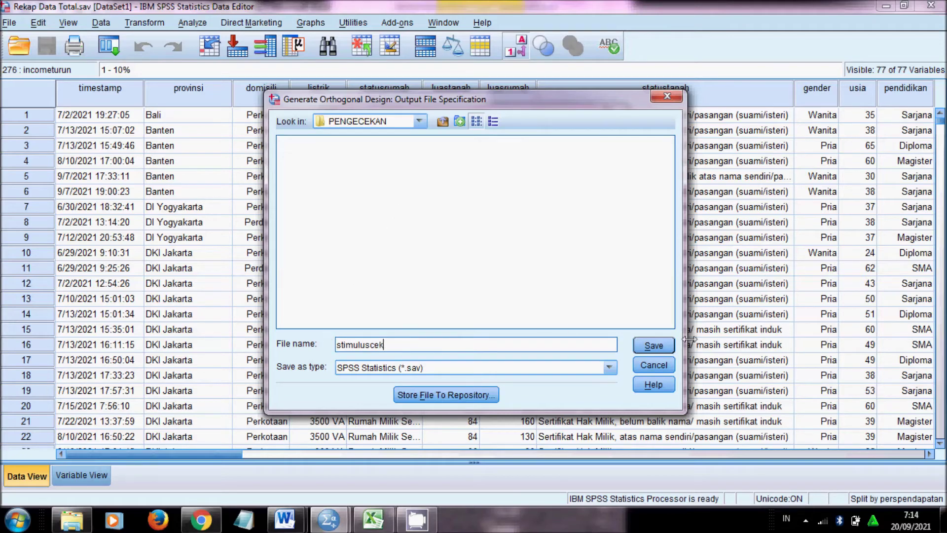
left_click(655, 345)
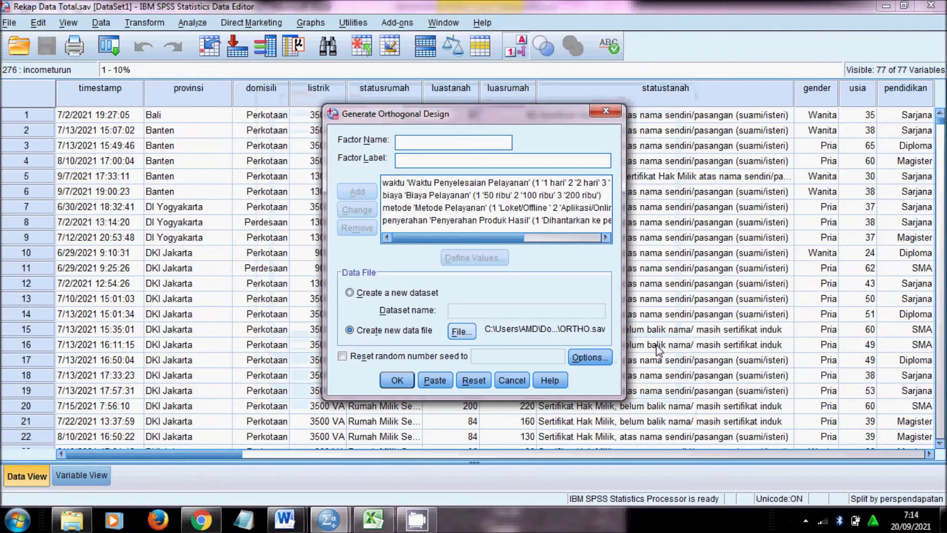
left_click(398, 381)
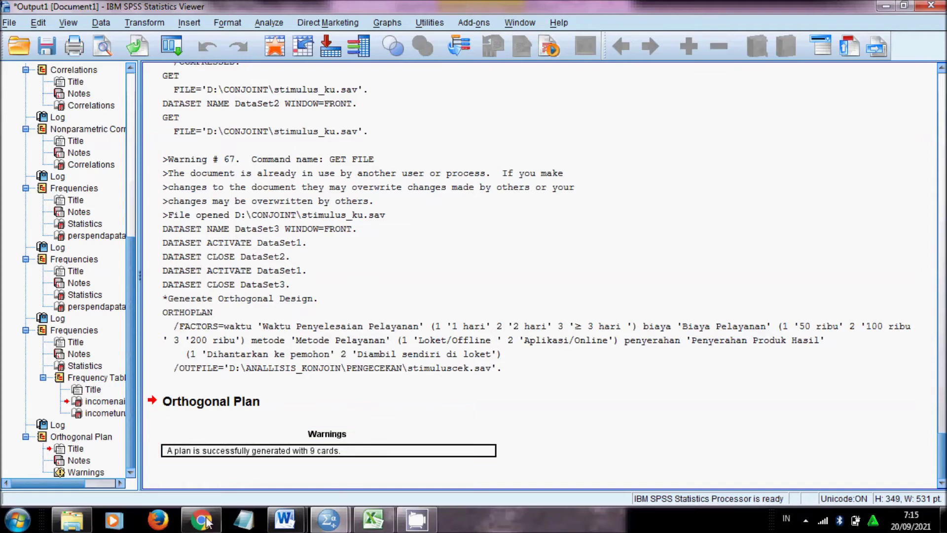
Step: Switch to Windows Explorer and rename the ANALLISIS_KONJOIN folder on drive D as ANALISIS_KONJOIN
left_click(72, 522)
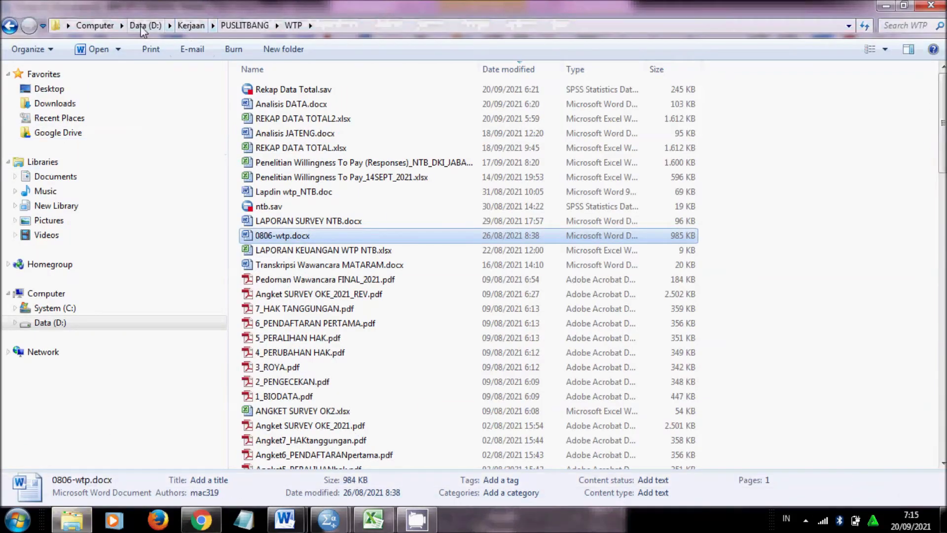
left_click(143, 26)
left_click(276, 106)
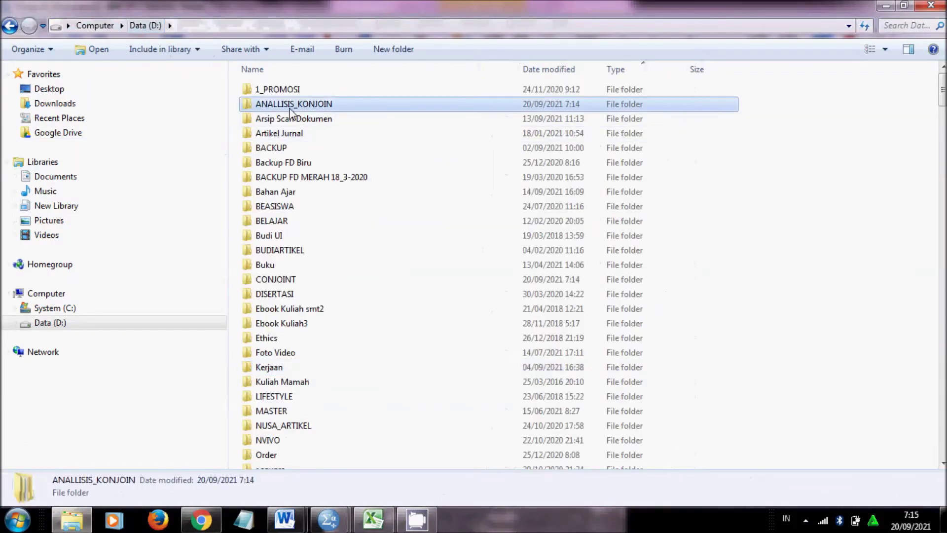
left_click(276, 109)
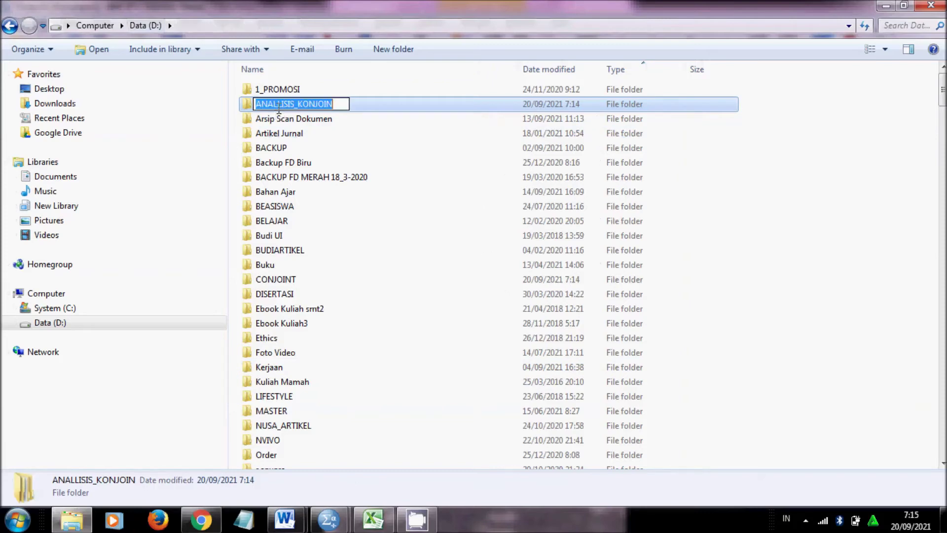
left_click(275, 108)
key("BackSpace")
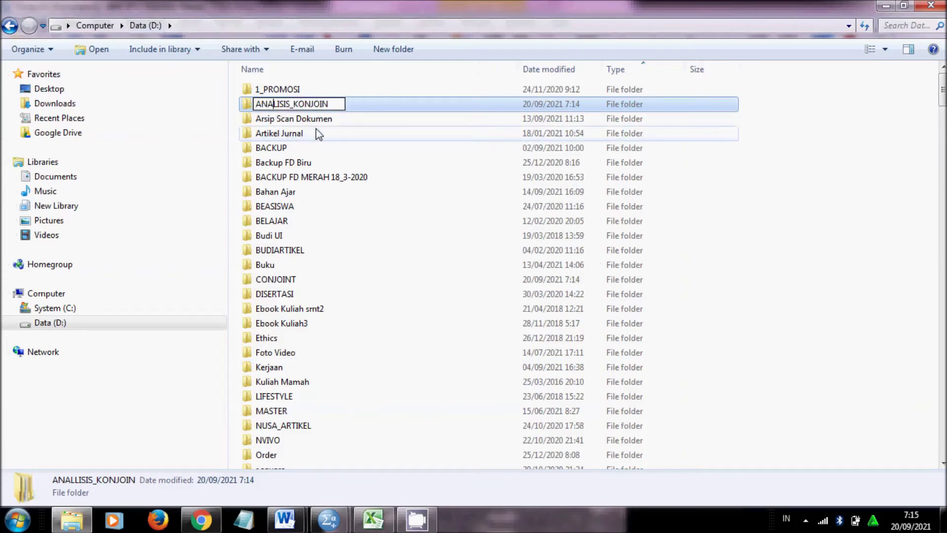
left_click(303, 119)
Step: Open stimuluscek.sav in SPSS from the PENGECEKAN folder inside ANALISIS_KONJOIN
double_click(303, 106)
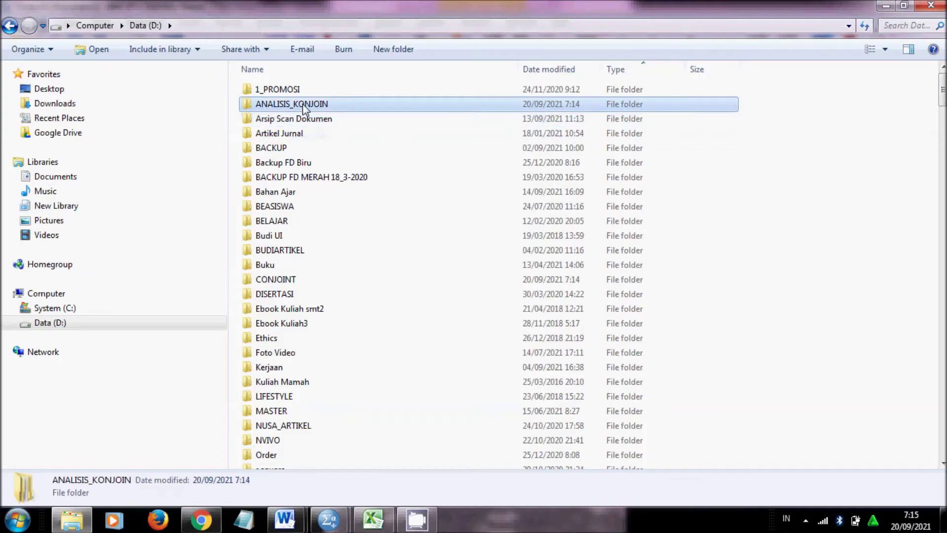
double_click(279, 91)
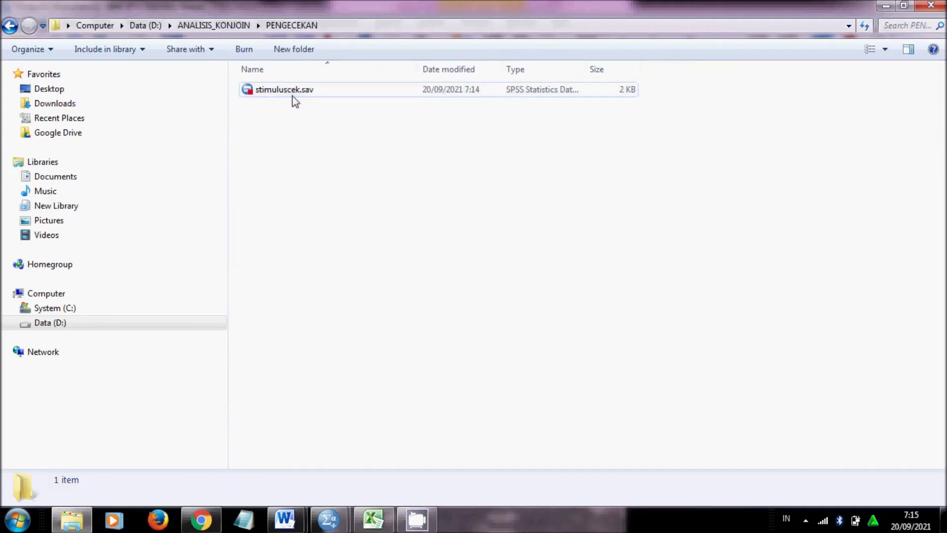
left_click(295, 92)
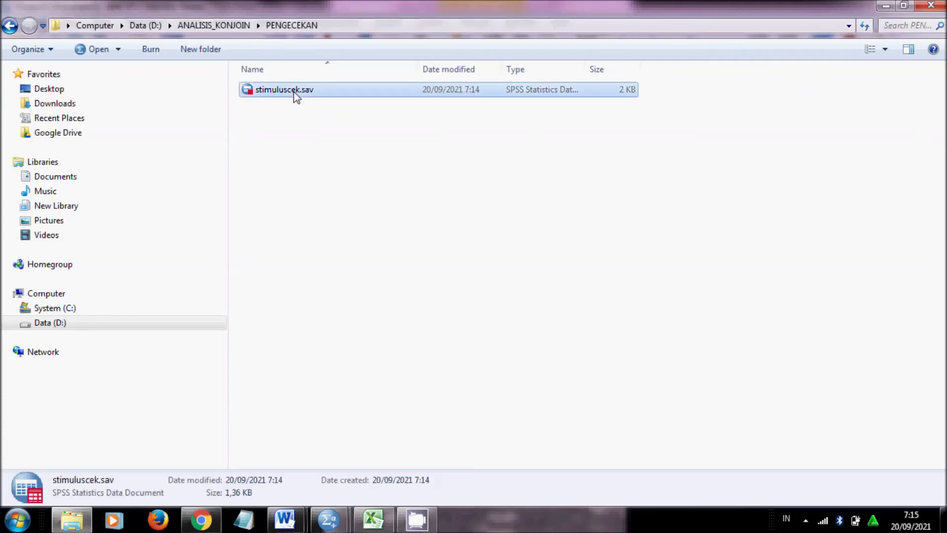
double_click(294, 90)
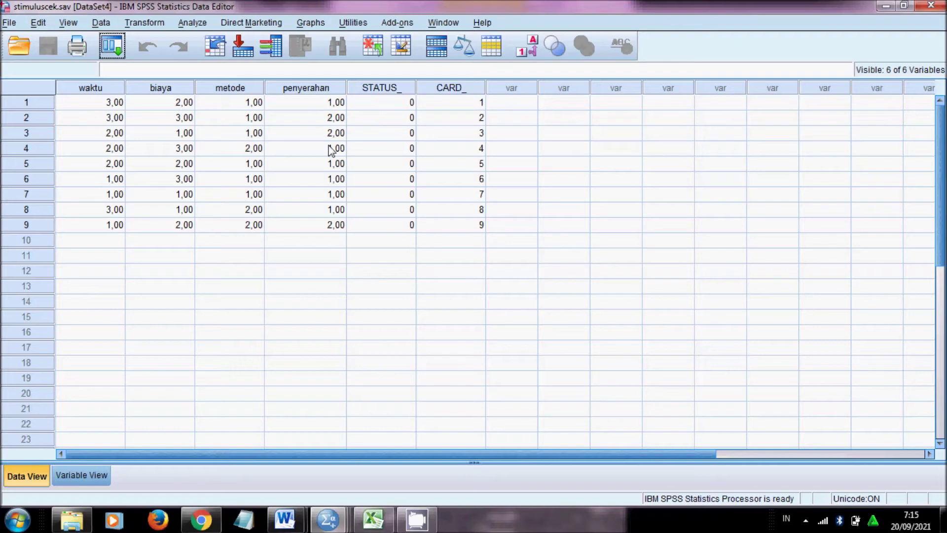
Step: Display the value labels in the data, widen the penyerahan column to fit its labels, and review stimulus rows 3, 7 and 8
left_click(531, 55)
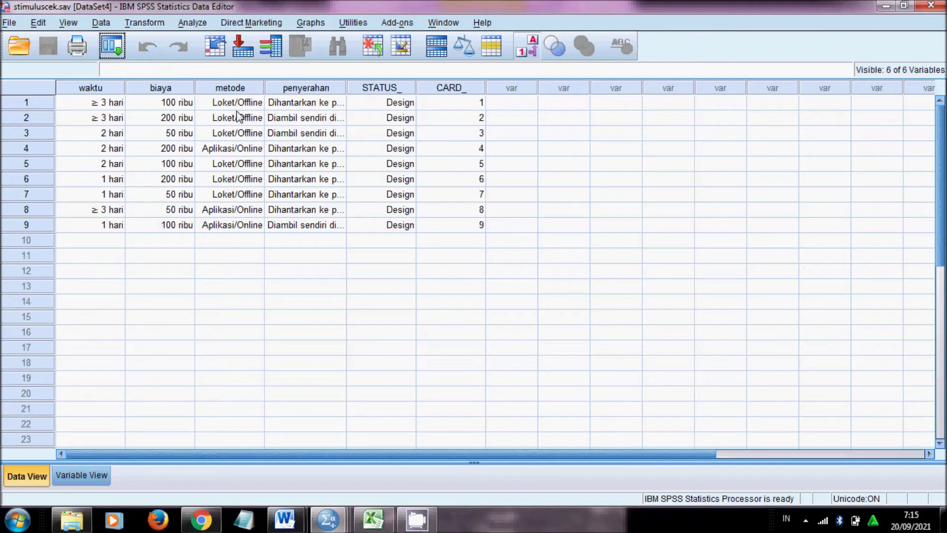
left_click_drag(346, 86, 391, 86)
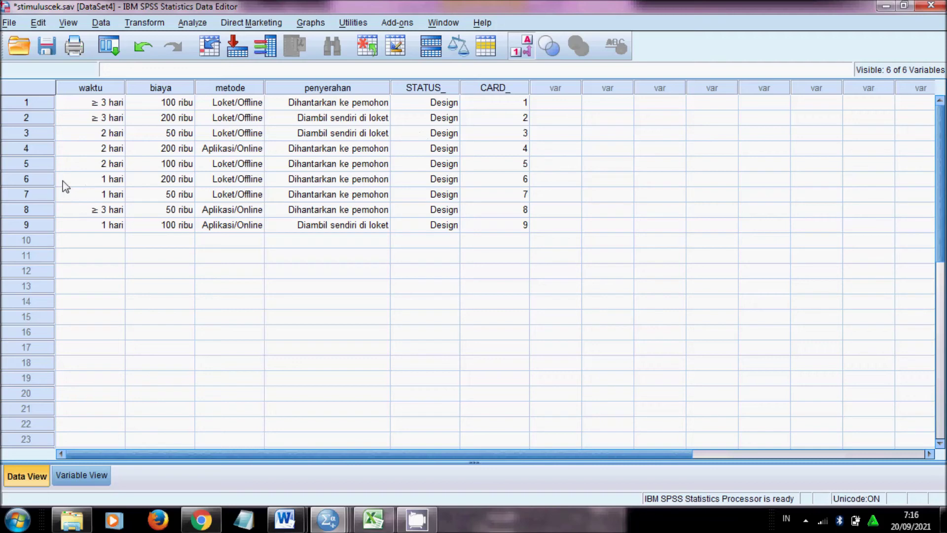
left_click(38, 134)
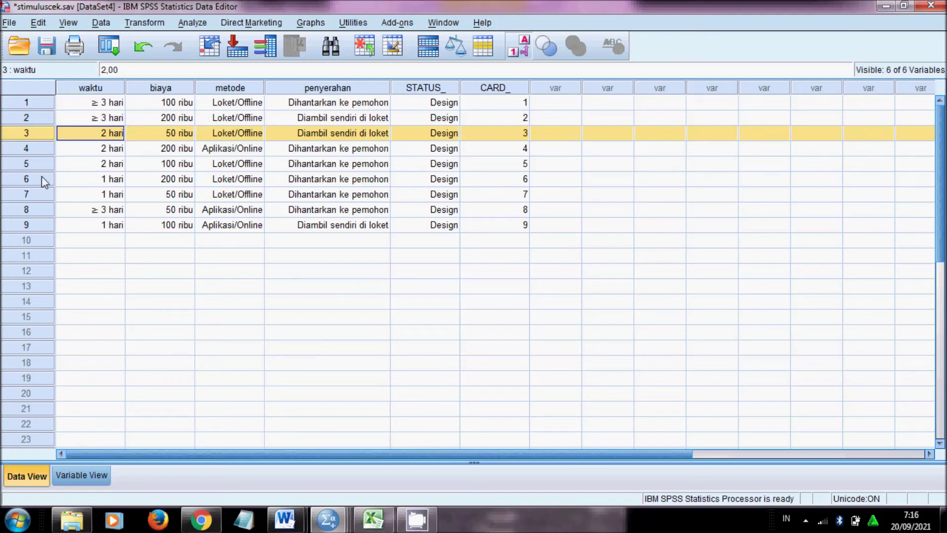
left_click(31, 193)
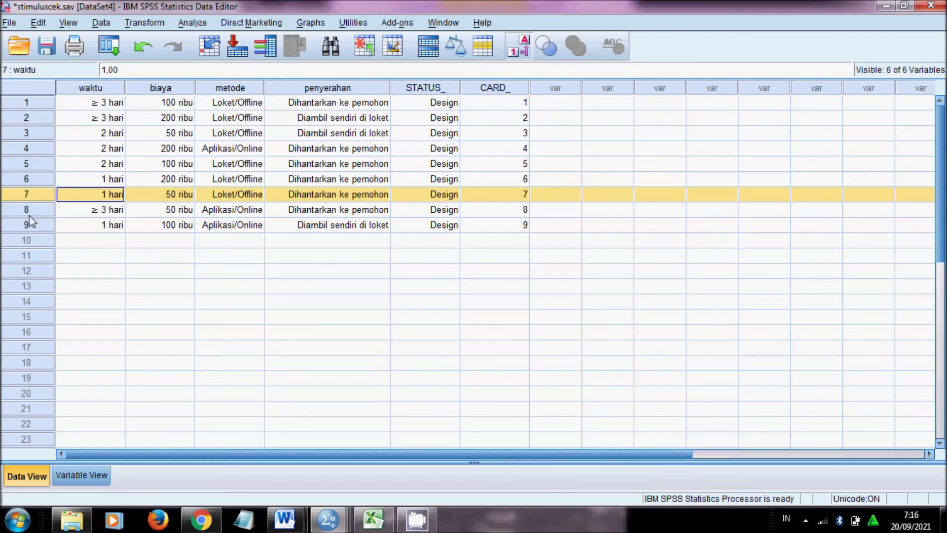
left_click(29, 215)
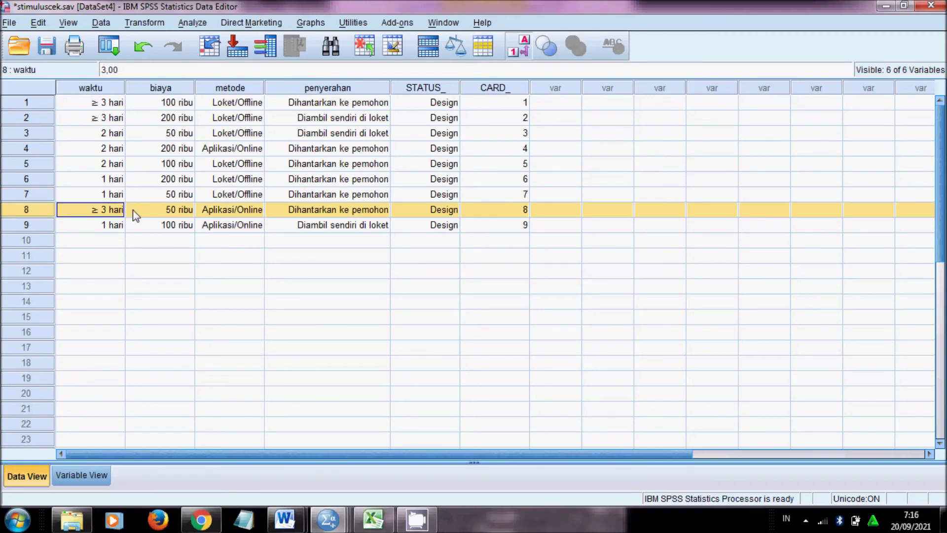